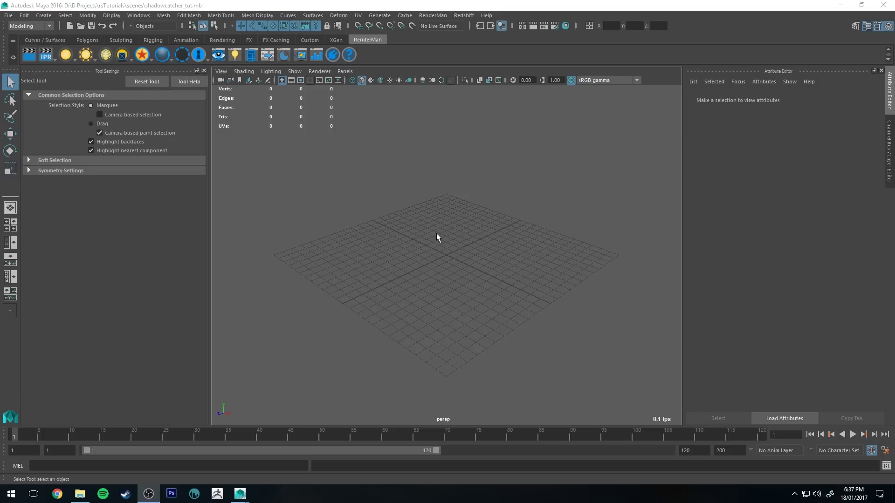
Step: Switch from the RenderMan shelf to the Polygons shelf
{"action": "left_click", "coordinate": [88, 40]}
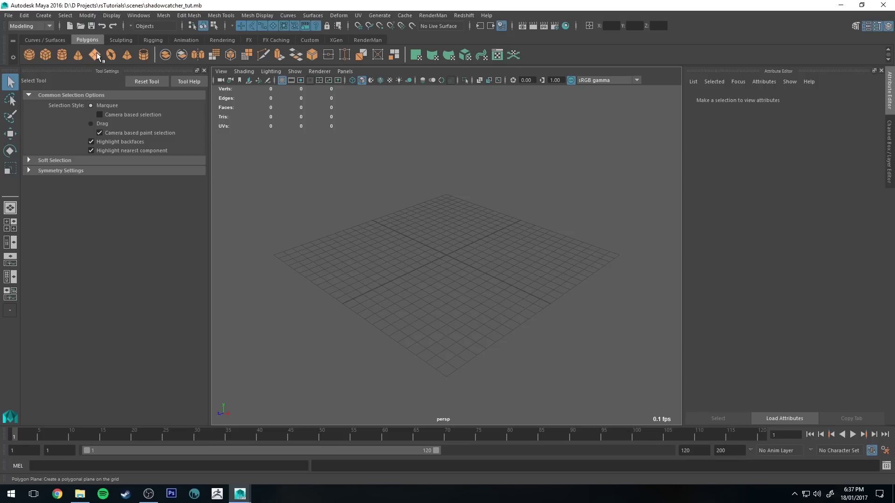
Step: Create a polygon plane at the origin and scale it up about 9.7 times into a ground plane
{"action": "left_click", "coordinate": [95, 54]}
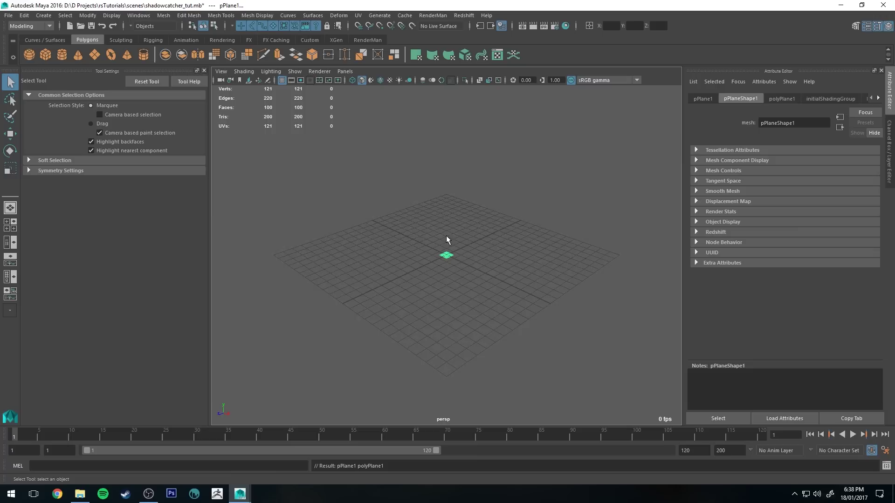
{"action": "key", "text": "f"}
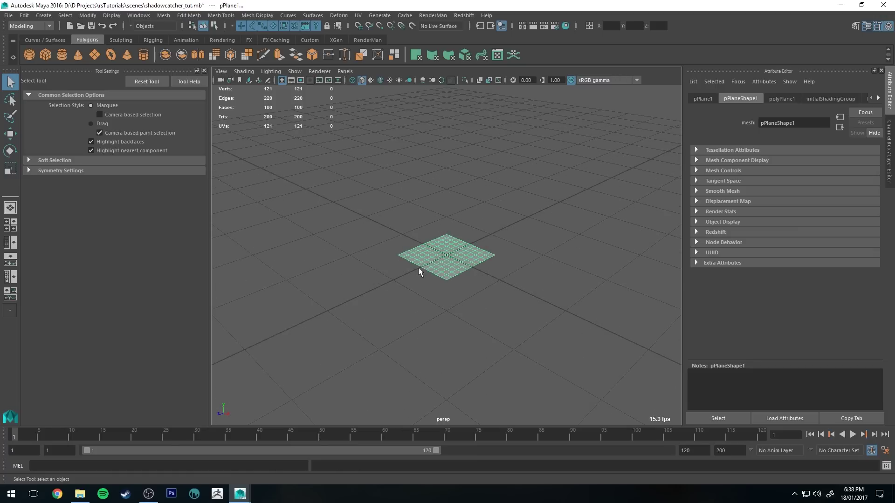
{"action": "key", "text": "r"}
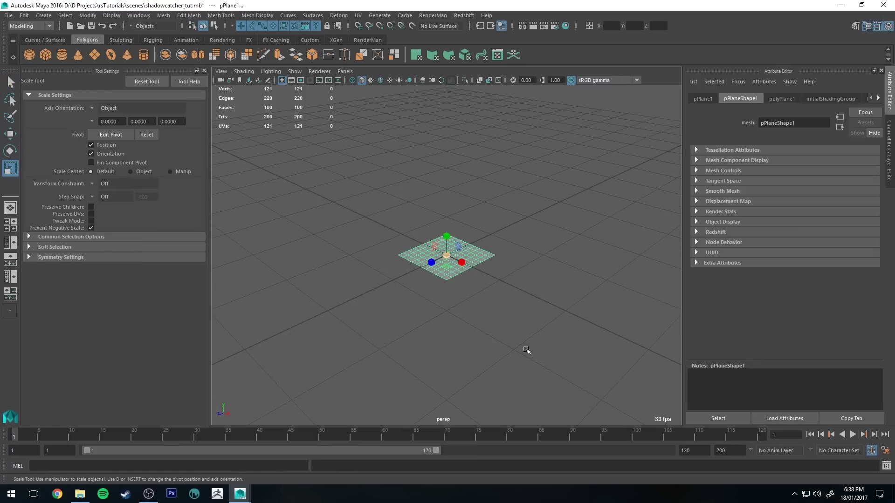
{"action": "middle_click_drag", "start_coordinate": [525, 349], "coordinate": [652, 354]}
{"action": "scroll", "coordinate": [451, 295], "scroll_direction": "down", "scroll_amount": 5}
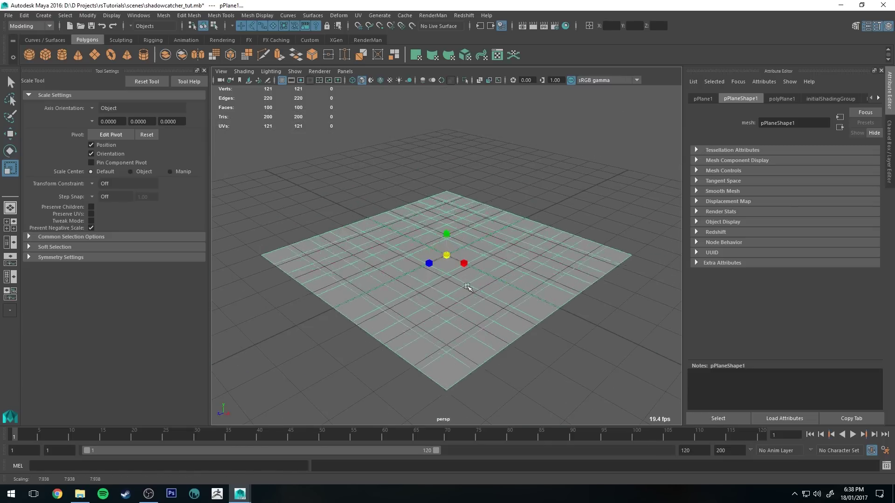
{"action": "middle_click_drag", "start_coordinate": [467, 287], "coordinate": [463, 202]}
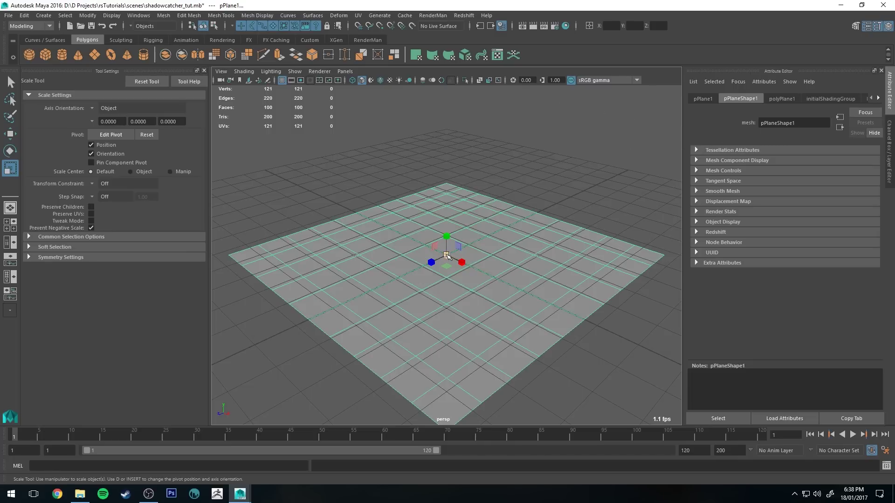
{"action": "left_click_drag", "start_coordinate": [446, 255], "coordinate": [455, 262]}
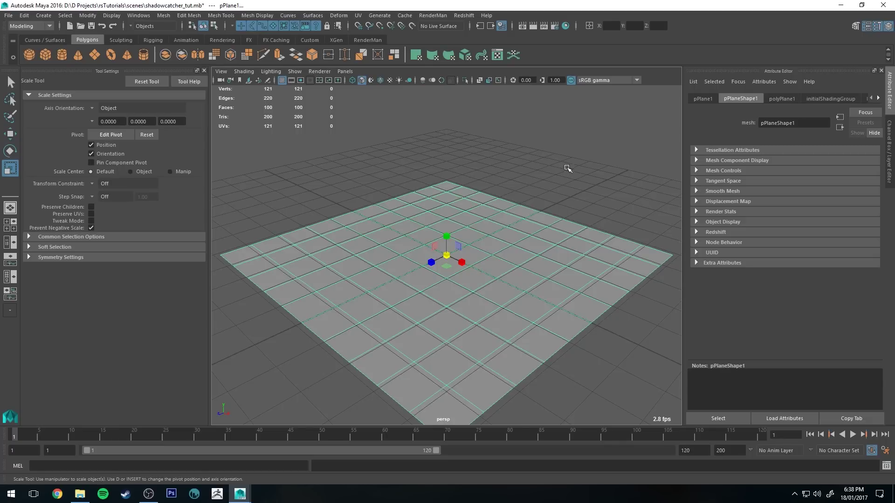
{"action": "left_click", "coordinate": [565, 169]}
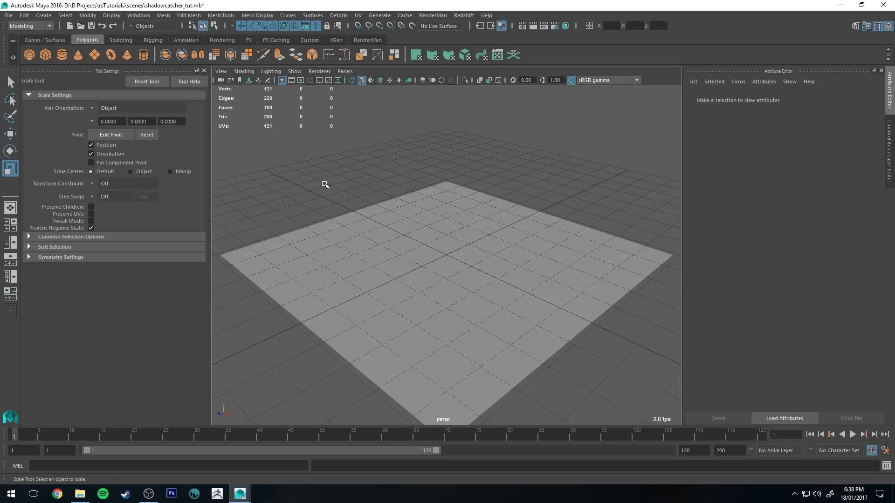
Step: Import the purple horned monster model through the File menu
{"action": "left_click", "coordinate": [8, 16]}
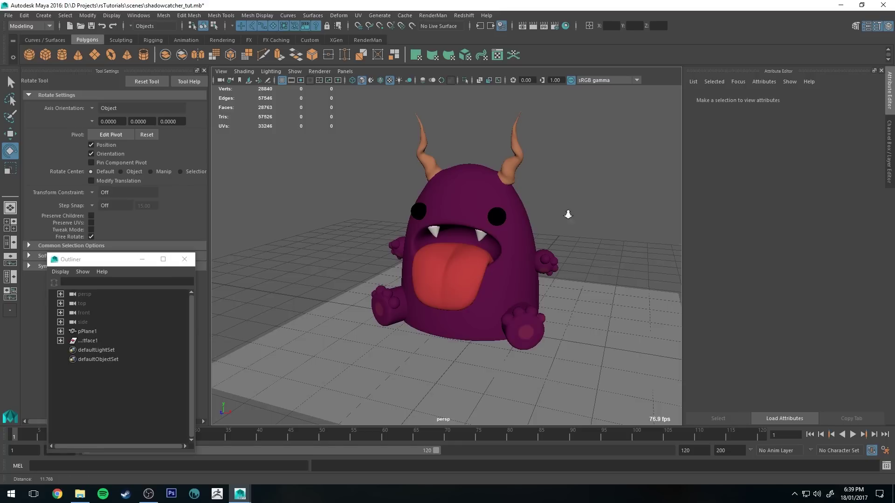
{"action": "middle_click_drag", "start_coordinate": [568, 211], "coordinate": [562, 191], "text": "alt"}
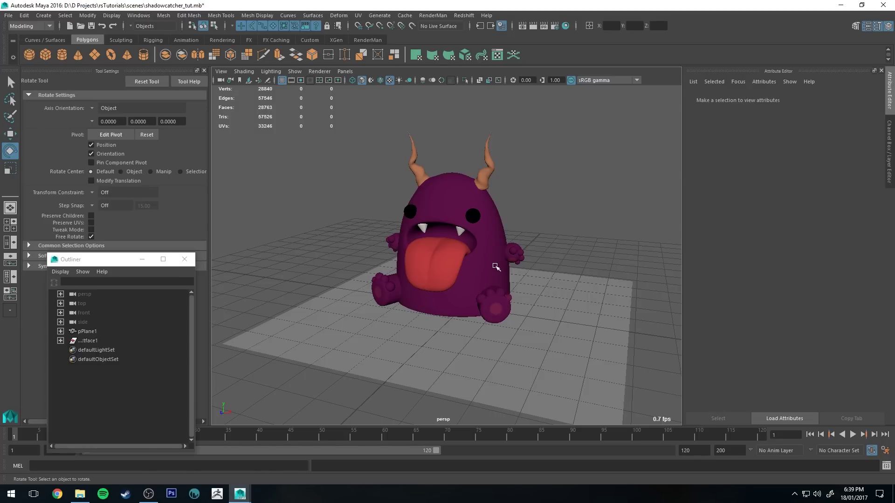
Step: Orbit the camera closer to the monster standing on the ground plane
{"action": "left_click", "coordinate": [391, 344]}
{"action": "left_click_drag", "start_coordinate": [392, 344], "coordinate": [492, 173], "text": "alt"}
{"action": "left_click", "coordinate": [492, 173]}
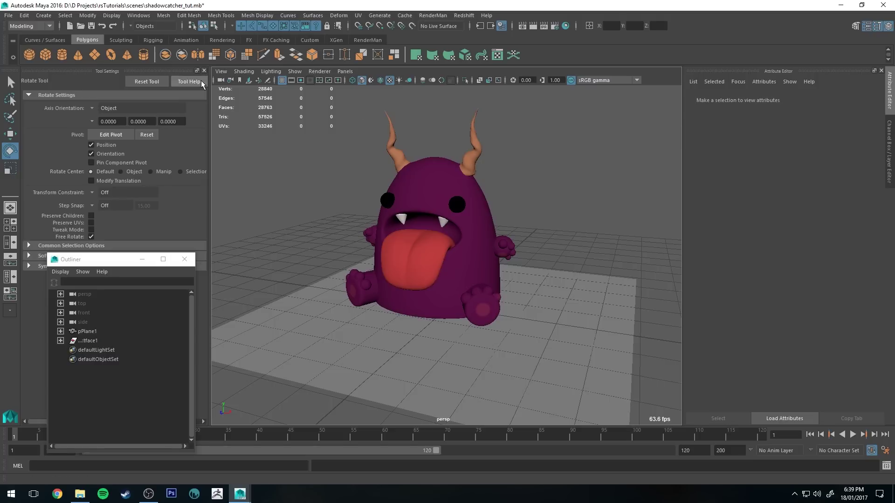
{"action": "left_click", "coordinate": [221, 71]}
{"action": "mouse_move", "coordinate": [250, 233]}
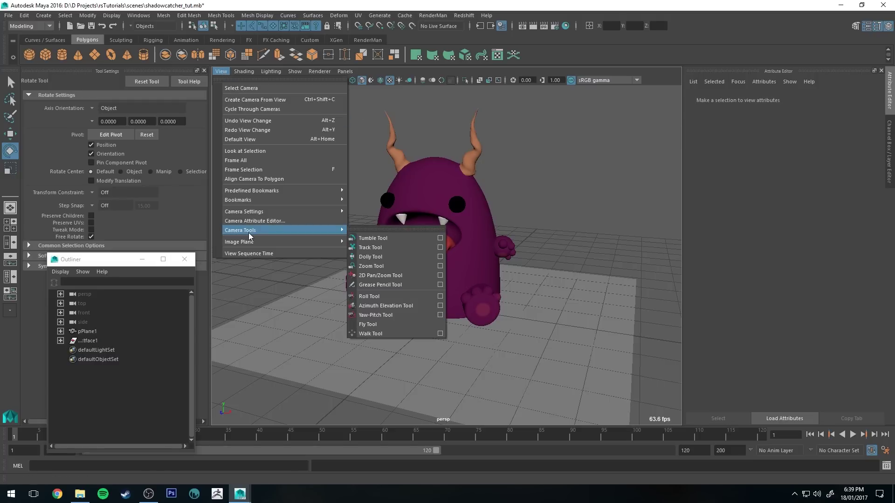
{"action": "left_click", "coordinate": [558, 114]}
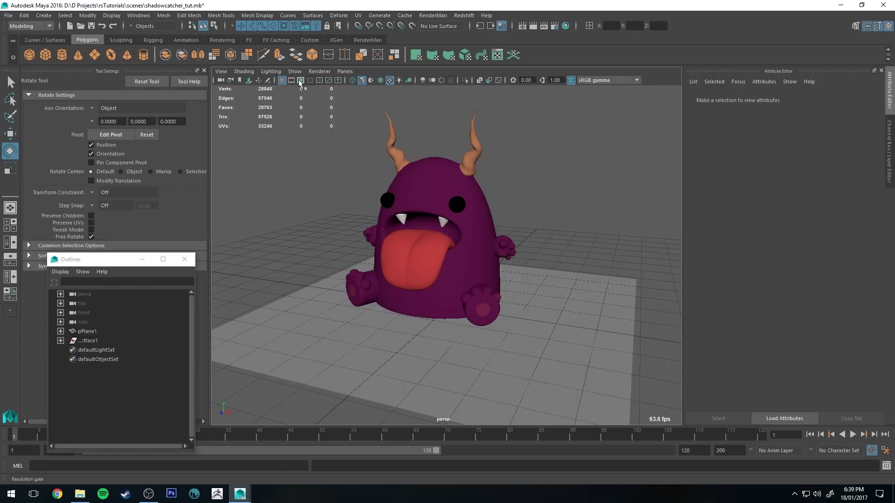
Step: Load swanston_street.JPG from the ShadowCatcher folder as the persp camera's image plane
{"action": "left_click", "coordinate": [221, 72]}
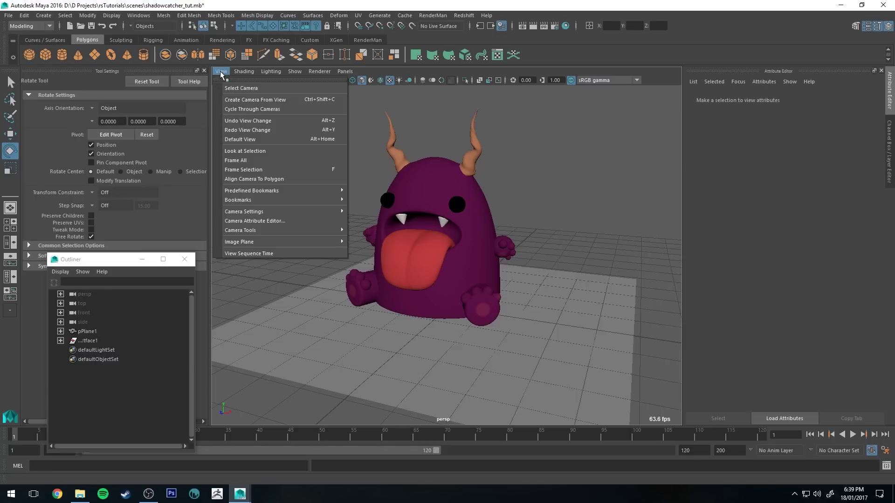
{"action": "mouse_move", "coordinate": [259, 242]}
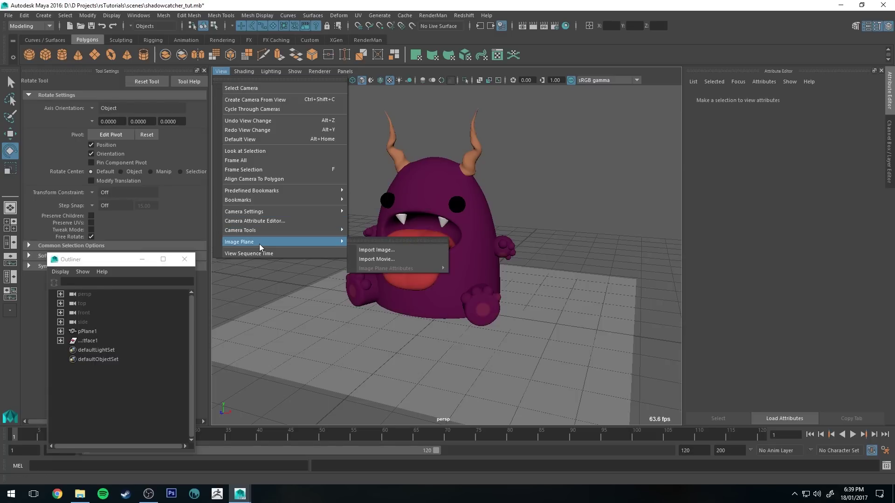
{"action": "left_click", "coordinate": [413, 251]}
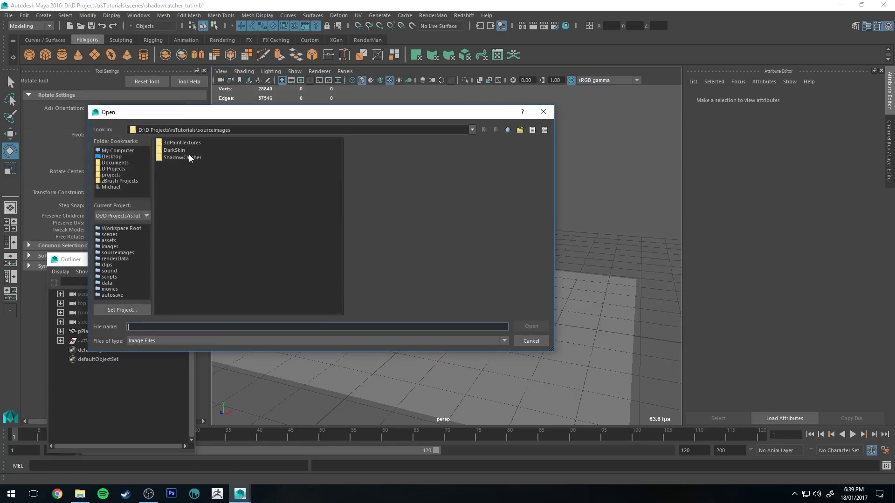
{"action": "double_click", "coordinate": [189, 157]}
{"action": "left_click", "coordinate": [187, 149]}
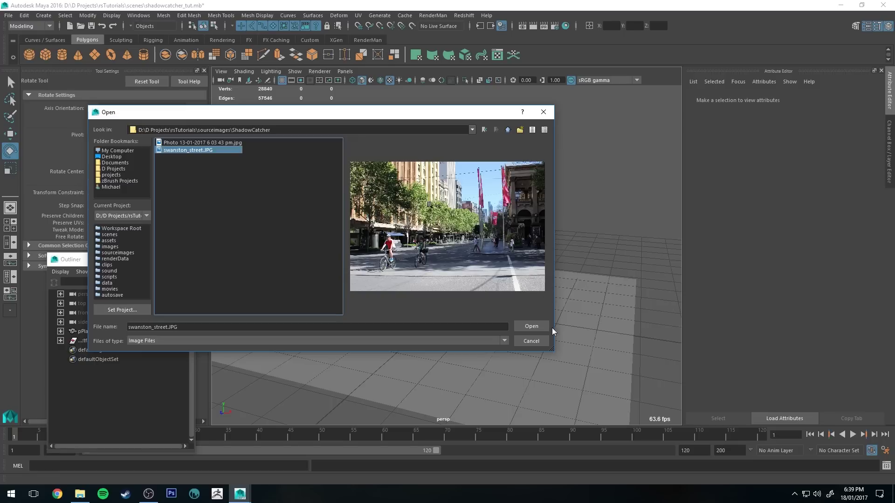
{"action": "left_click", "coordinate": [541, 327]}
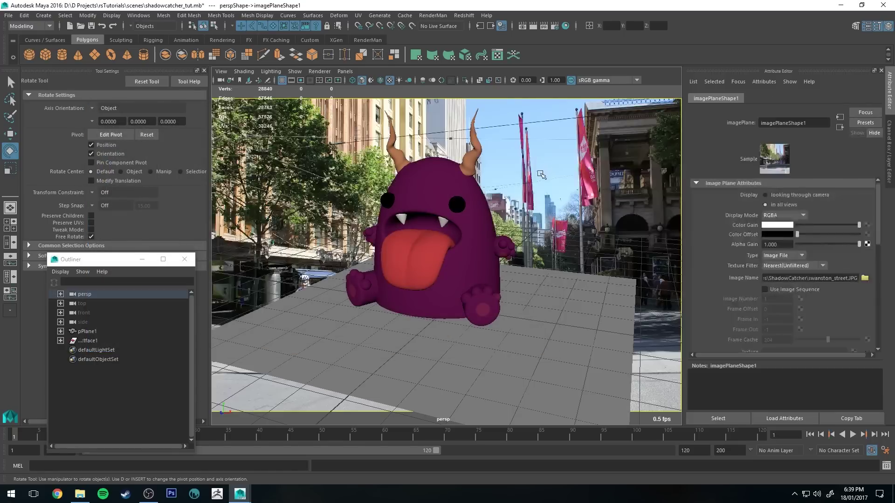
Step: Tumble and track the camera so the monster sits within the street photo
{"action": "right_click_drag", "start_coordinate": [534, 182], "coordinate": [547, 229], "text": "alt"}
{"action": "left_click_drag", "start_coordinate": [547, 229], "coordinate": [533, 316], "text": "alt"}
{"action": "middle_click_drag", "start_coordinate": [533, 316], "coordinate": [547, 256], "text": "alt"}
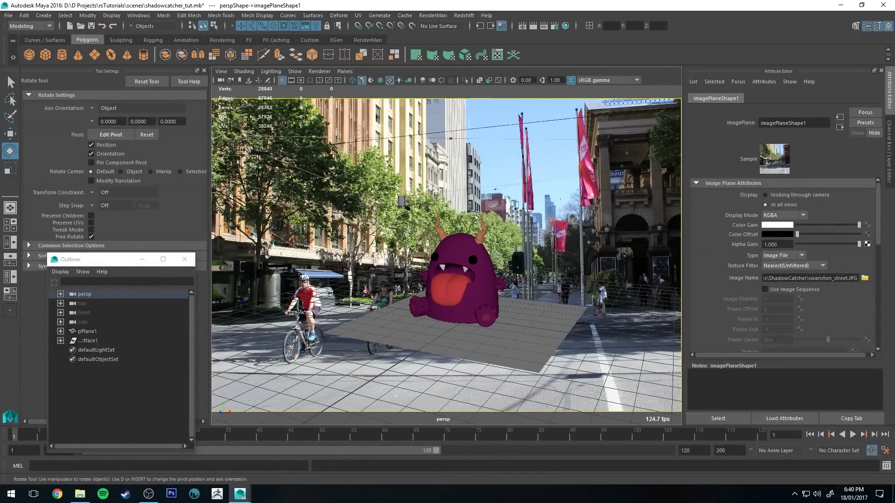
Step: Set the Common tab image size to width 1296 and height 864 in Render Settings
{"action": "left_click", "coordinate": [555, 25]}
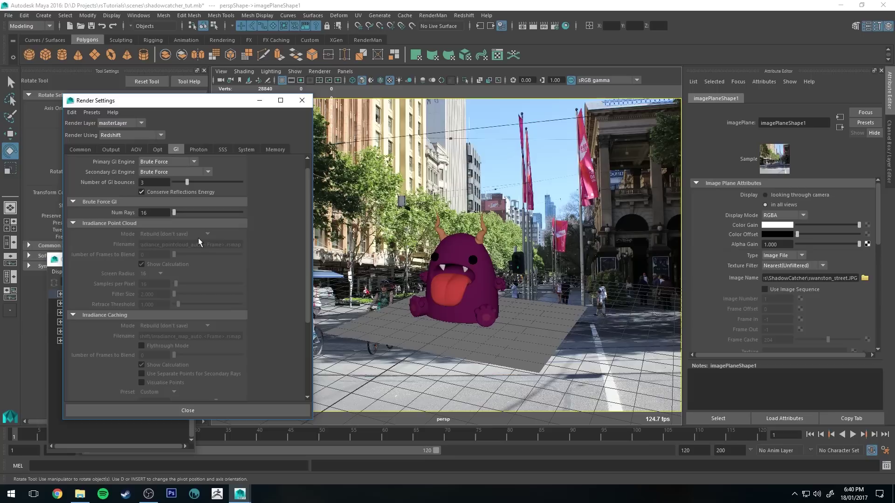
{"action": "left_click", "coordinate": [80, 149]}
{"action": "scroll", "coordinate": [236, 300], "scroll_direction": "down", "scroll_amount": 3}
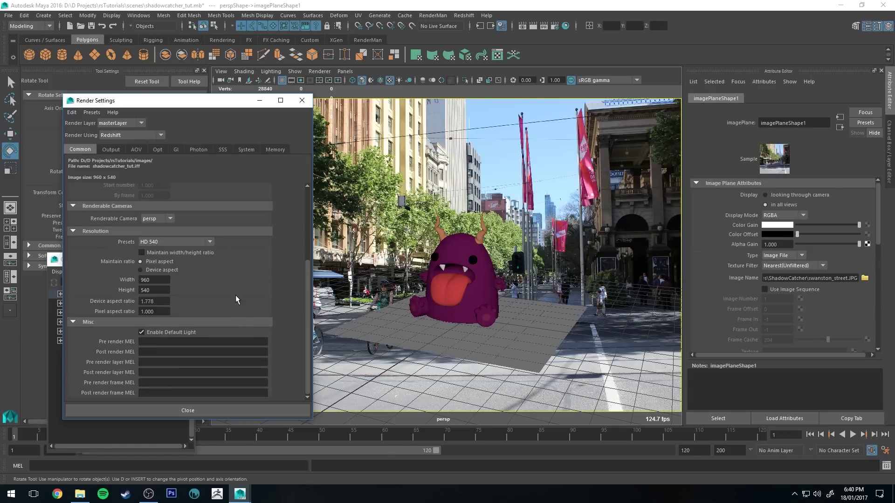
{"action": "double_click", "coordinate": [151, 278]}
{"action": "key", "text": "Tab"}
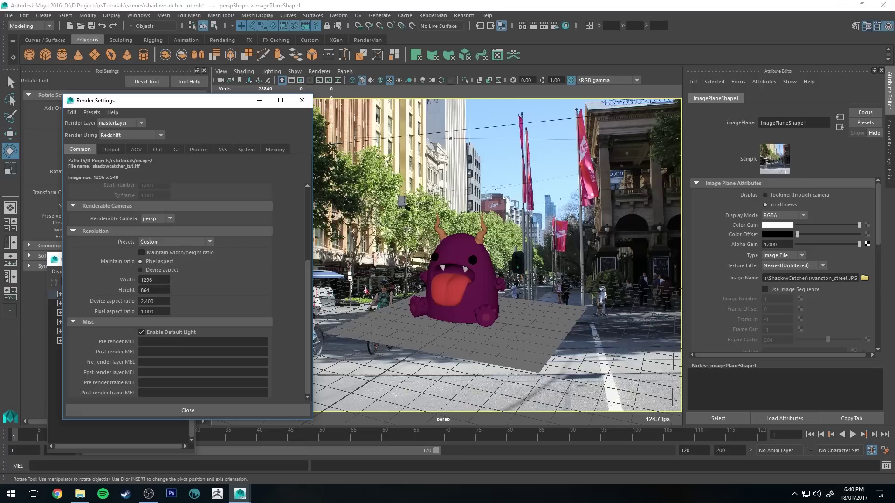
{"action": "key", "text": "Return"}
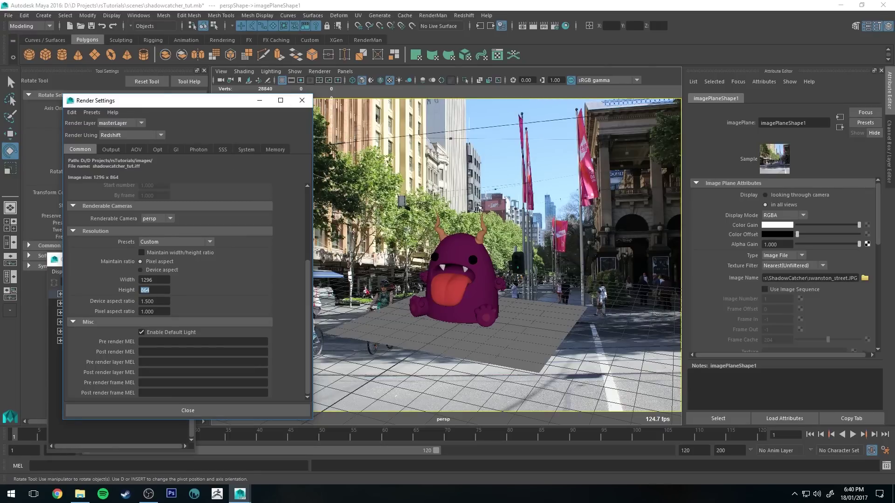
Step: Turn on the Resolution Gate and orbit the camera to match the street's perspective
{"action": "left_click", "coordinate": [302, 101]}
{"action": "left_click", "coordinate": [300, 80]}
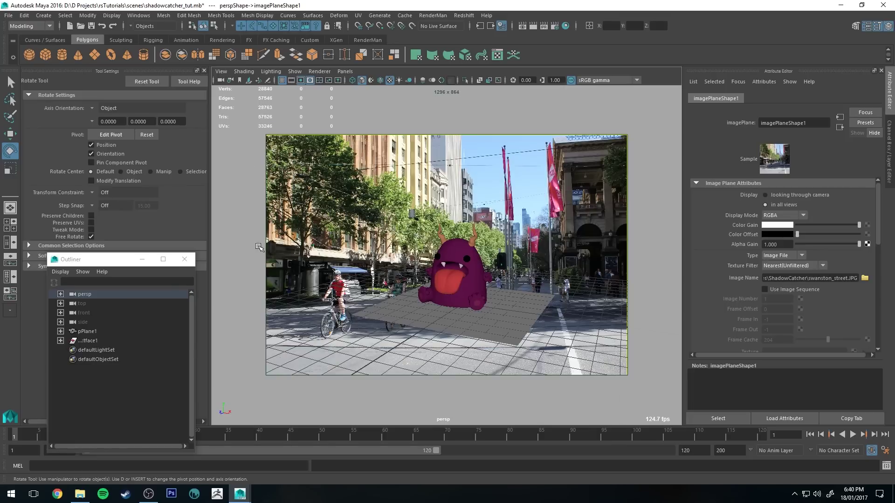
{"action": "mouse_move", "coordinate": [529, 245]}
{"action": "left_mouse_down", "text": "alt"}
{"action": "mouse_move", "coordinate": [467, 271]}
{"action": "mouse_move", "coordinate": [534, 228]}
{"action": "left_mouse_up", "text": "alt"}
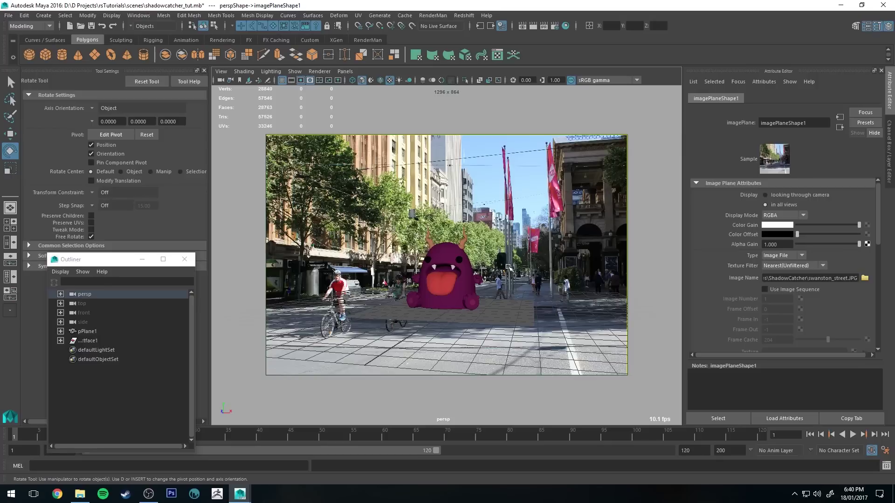
Step: Run a Redshift IPR preview of the monster, stop it, and minimise the Render View
{"action": "double_click", "coordinate": [583, 10]}
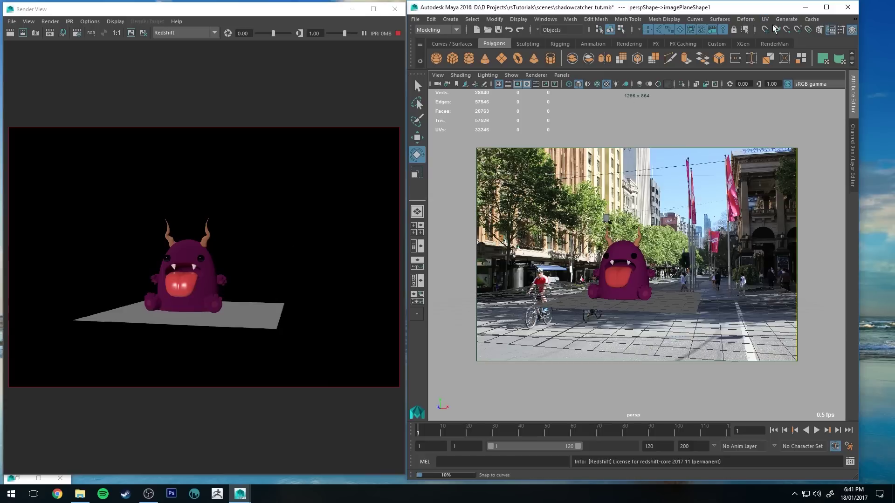
{"action": "left_click", "coordinate": [397, 33]}
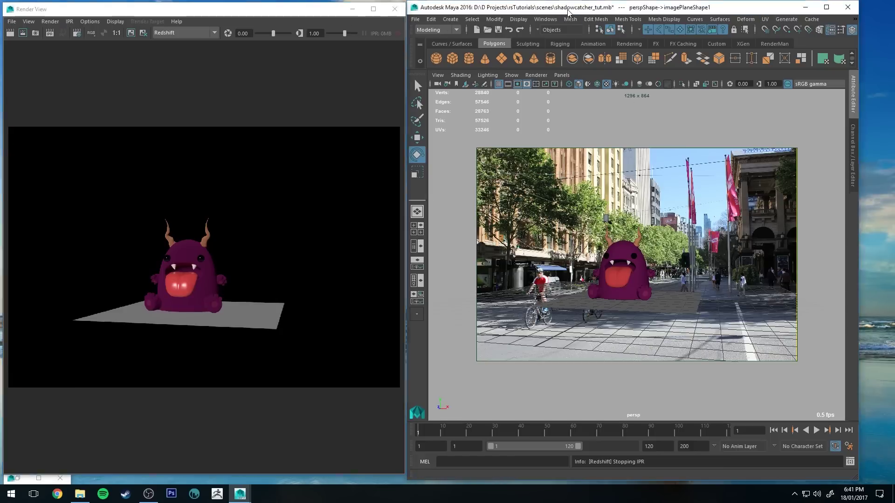
{"action": "double_click", "coordinate": [513, 7]}
{"action": "left_click", "coordinate": [352, 9]}
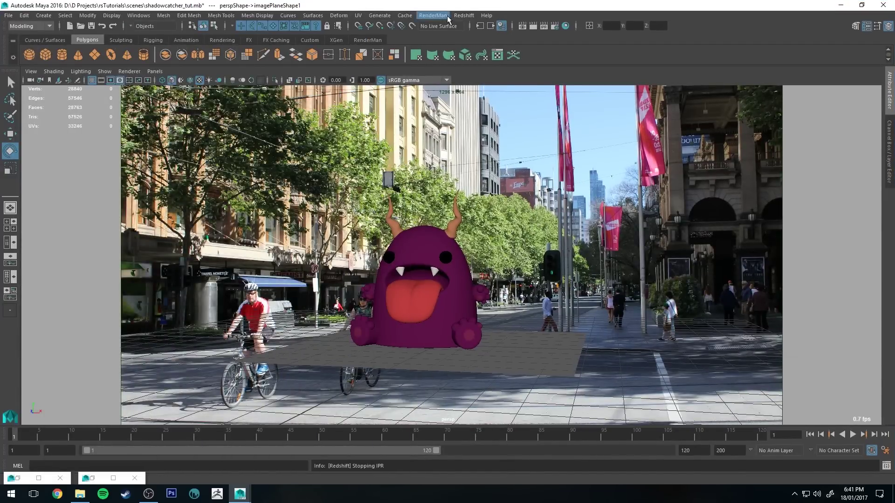
Step: Create a Redshift dome light, rsDomeLight1, and show its shape attributes
{"action": "left_click", "coordinate": [464, 15]}
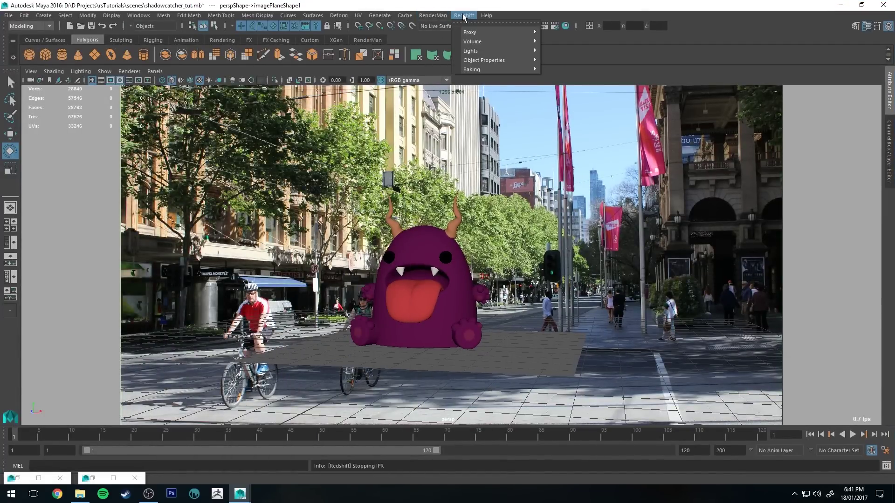
{"action": "mouse_move", "coordinate": [477, 52]}
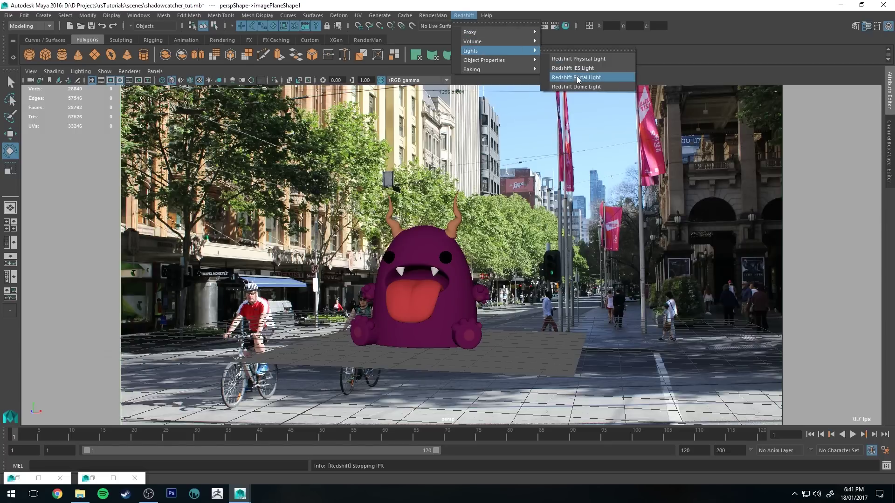
{"action": "left_click", "coordinate": [593, 84]}
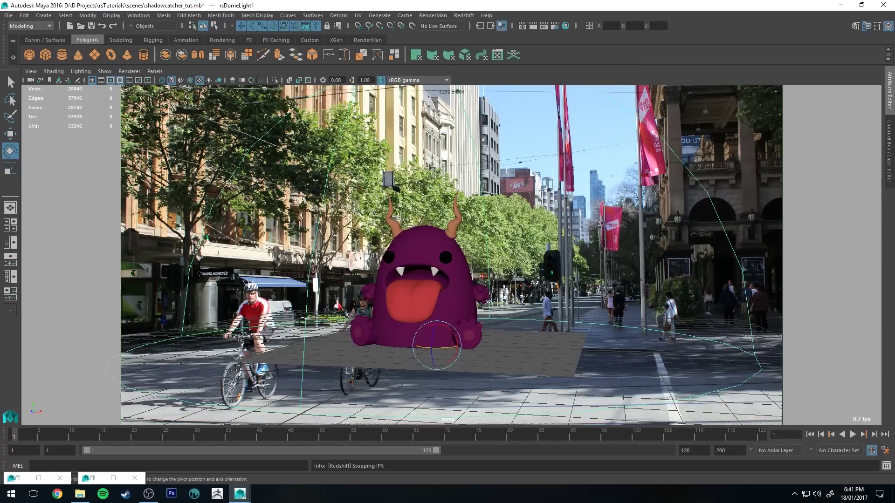
{"action": "left_click", "coordinate": [889, 84]}
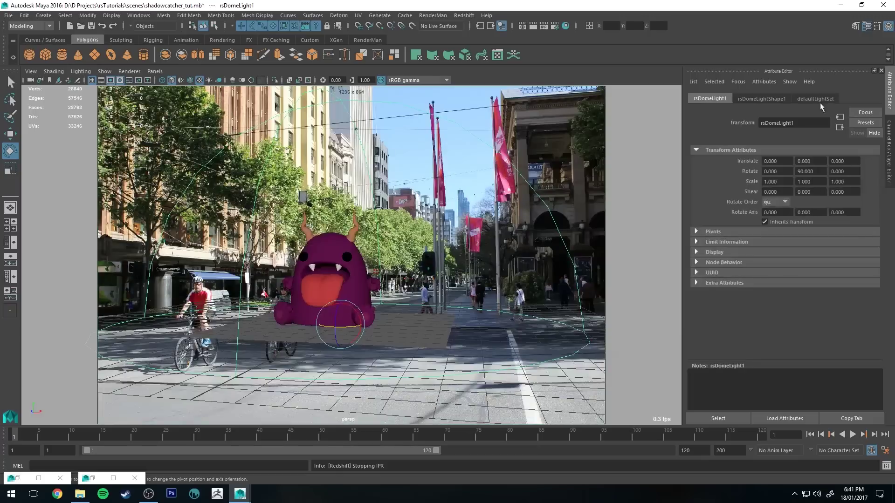
{"action": "left_click", "coordinate": [762, 98]}
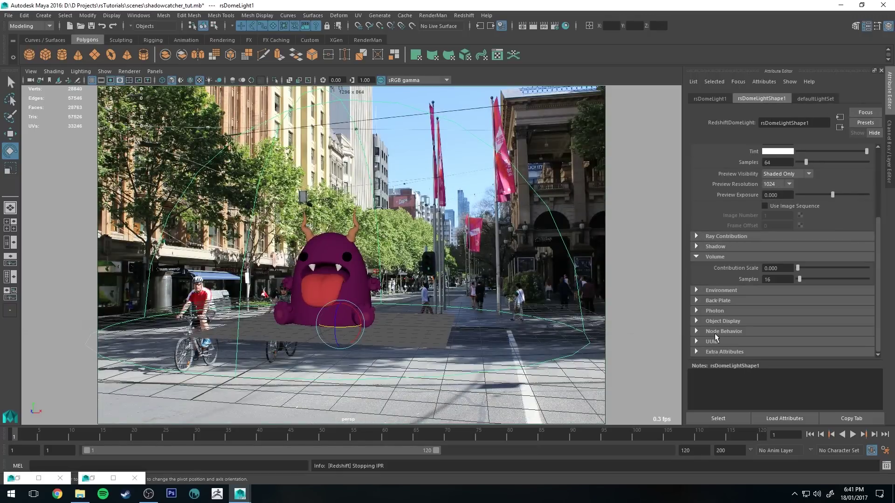
Step: Enable the dome light's back plate using swanston_street.JPG from sourceimages/ShadowCatcher, marked sRGB
{"action": "left_click", "coordinate": [707, 300]}
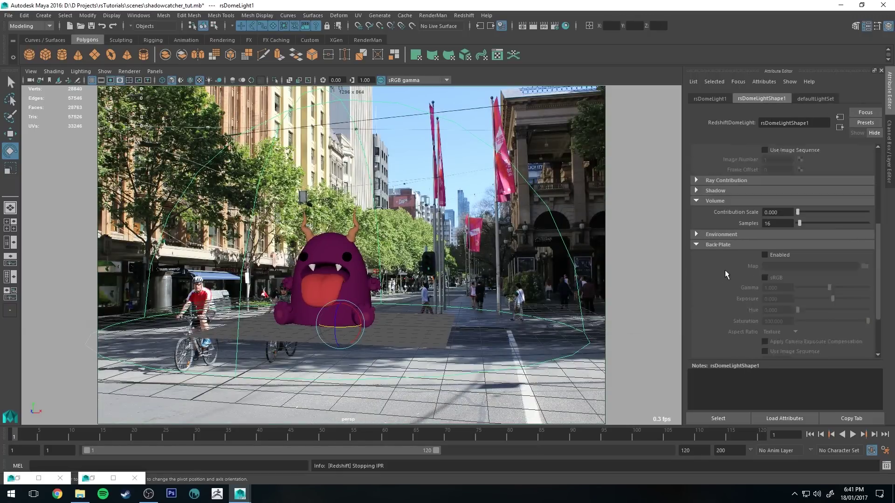
{"action": "scroll", "coordinate": [726, 270], "scroll_direction": "down", "scroll_amount": 3}
{"action": "left_click", "coordinate": [769, 227]}
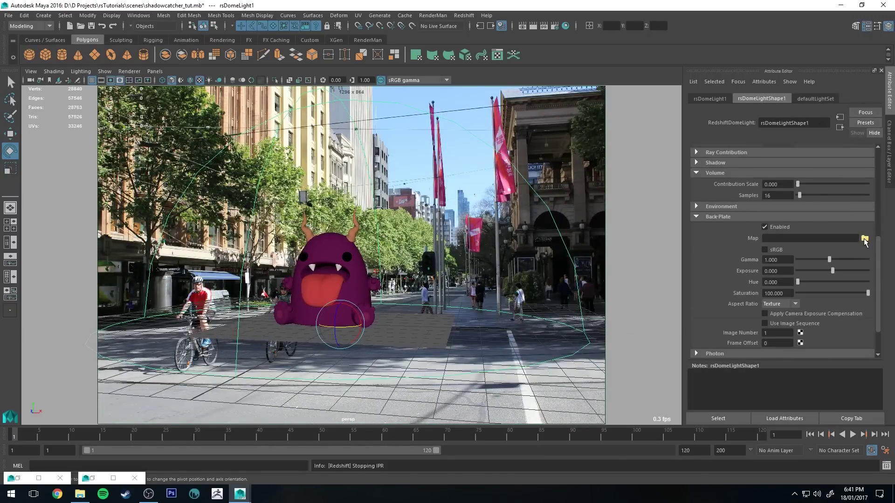
{"action": "left_click", "coordinate": [864, 239]}
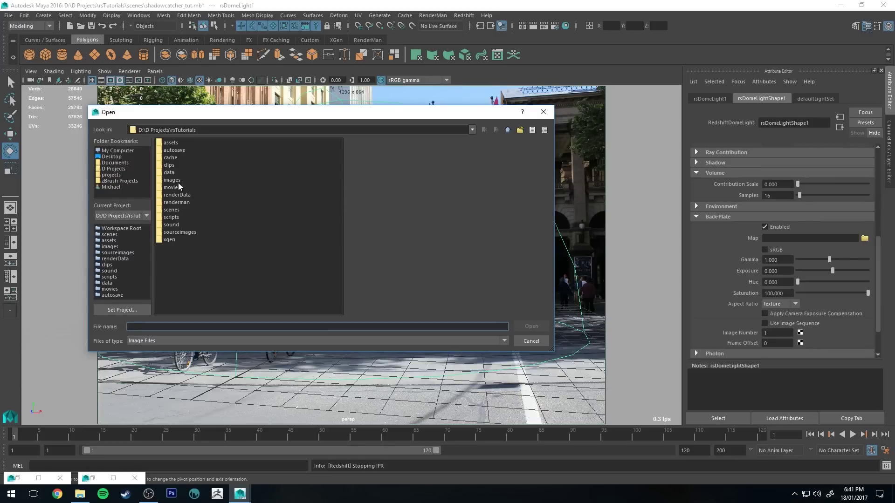
{"action": "double_click", "coordinate": [179, 233]}
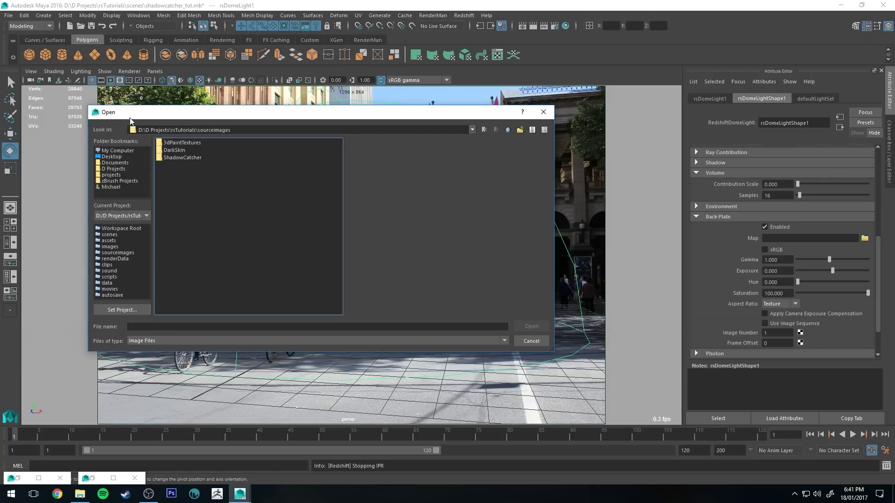
{"action": "double_click", "coordinate": [183, 158]}
{"action": "double_click", "coordinate": [178, 157]}
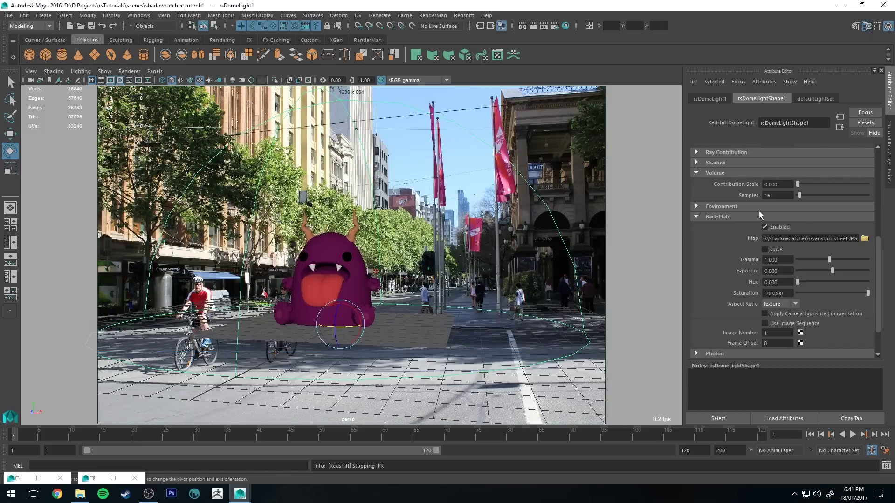
{"action": "left_click", "coordinate": [774, 251]}
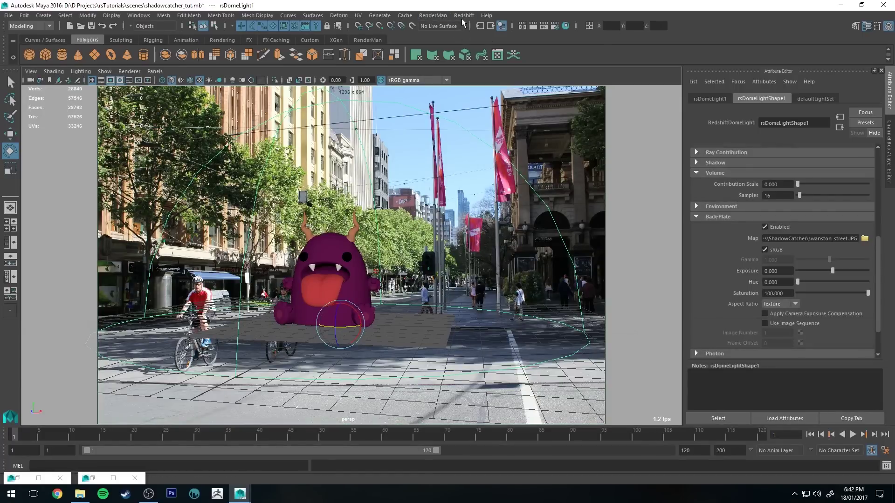
Step: Tick On for rsDomeLight1, preview the monster over the street backplate in Redshift IPR, then stop it
{"action": "scroll", "coordinate": [835, 264], "scroll_direction": "up", "scroll_amount": 5}
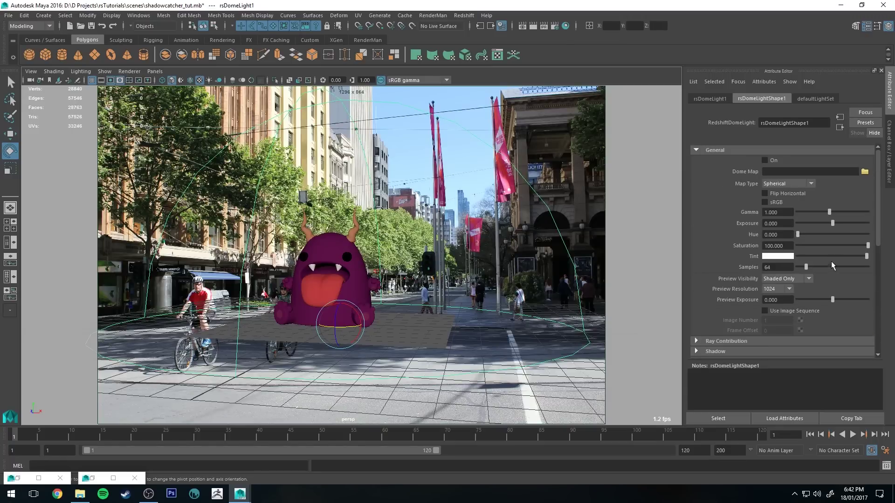
{"action": "left_click", "coordinate": [765, 161]}
{"action": "double_click", "coordinate": [598, 5]}
{"action": "left_click", "coordinate": [842, 56]}
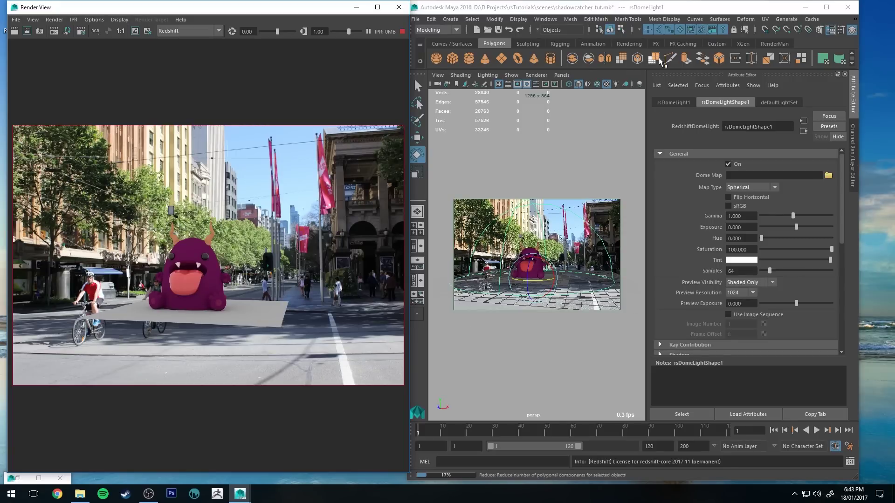
{"action": "left_click", "coordinate": [400, 33]}
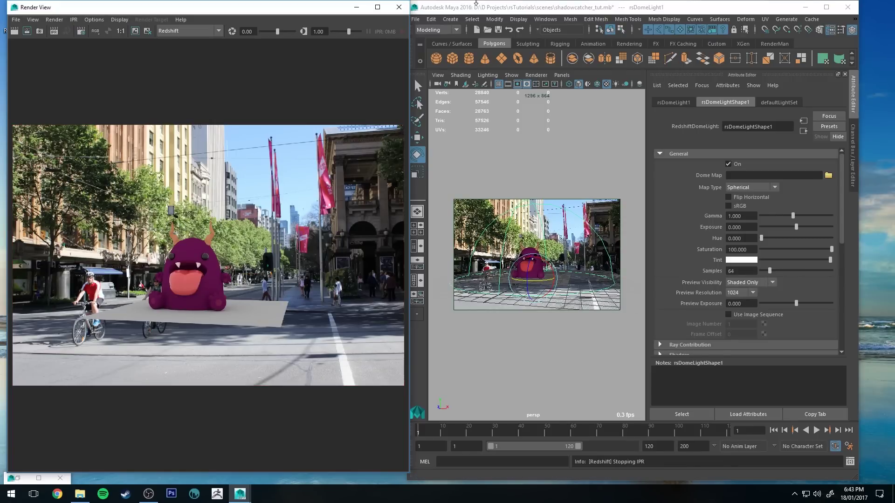
{"action": "double_click", "coordinate": [478, 7]}
{"action": "left_click", "coordinate": [355, 7]}
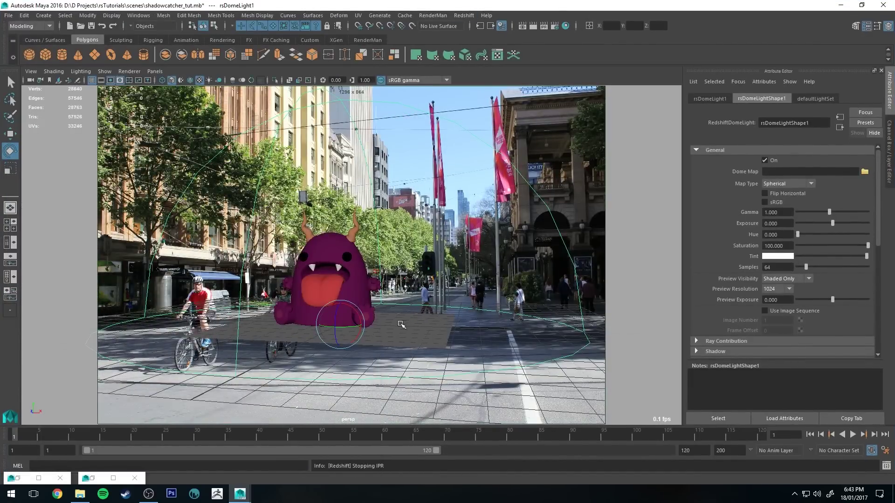
Step: Create a RedshiftMatteShadowCatcher material, rsMatteShadow1, by searching 'shadow' in Hypershade, and assign it to pPlane1
{"action": "left_click", "coordinate": [401, 325]}
{"action": "left_click", "coordinate": [565, 26]}
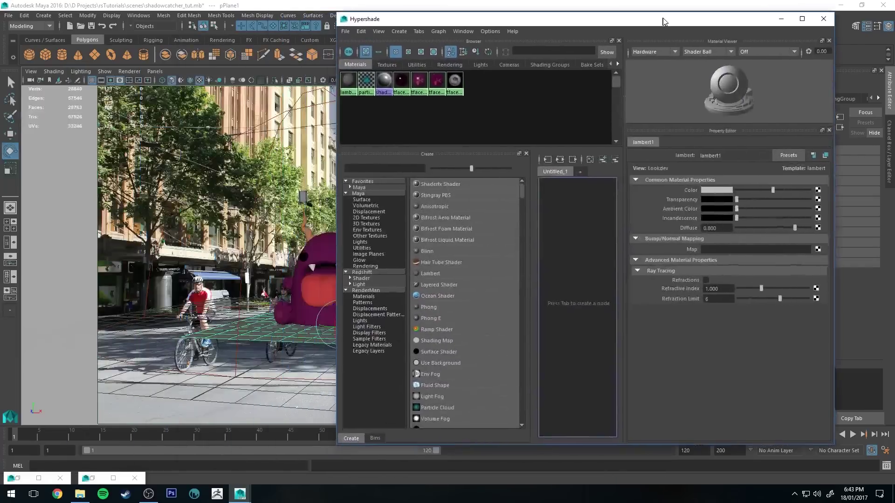
{"action": "left_click_drag", "start_coordinate": [664, 22], "coordinate": [681, 28]}
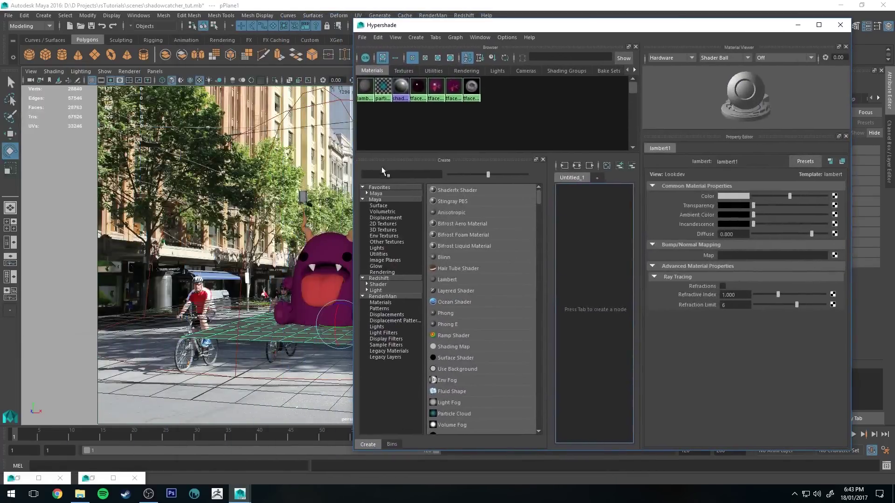
{"action": "left_click", "coordinate": [393, 173]}
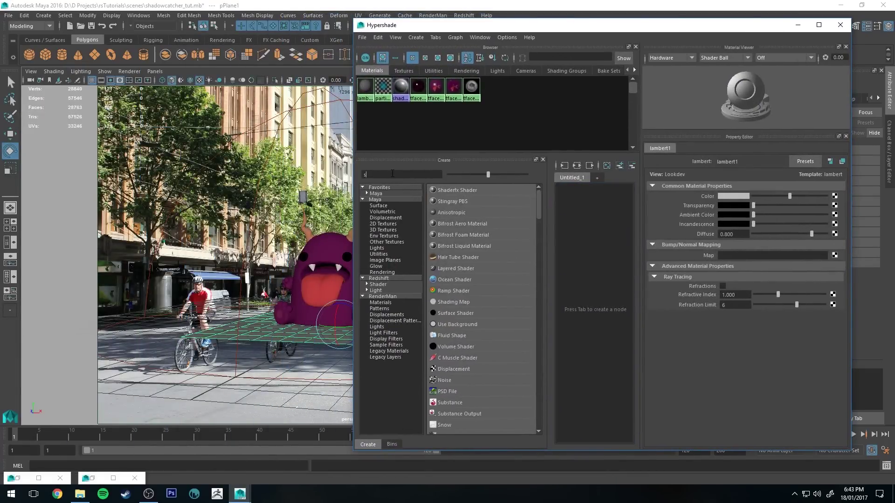
{"action": "type", "text": "shadow"}
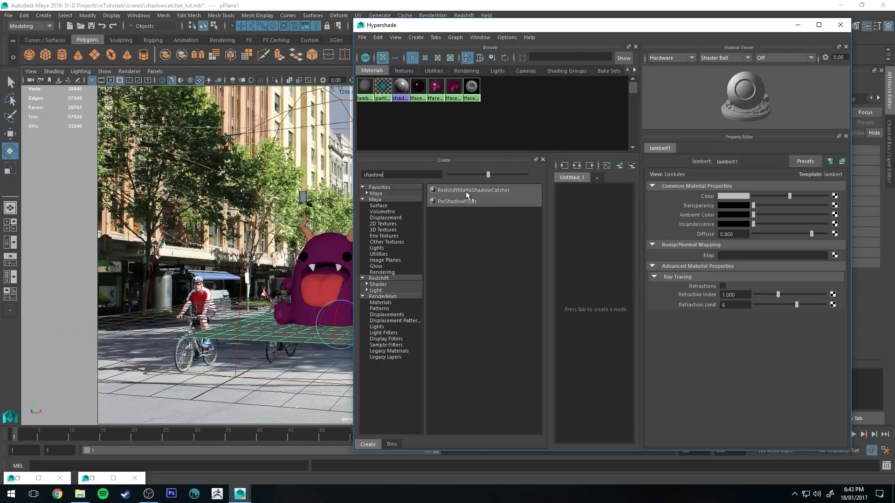
{"action": "left_click", "coordinate": [495, 191]}
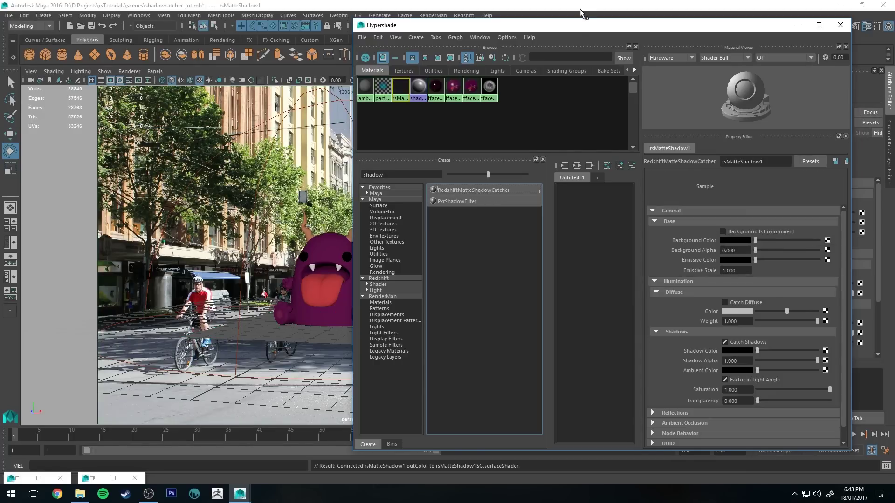
{"action": "left_click", "coordinate": [274, 341]}
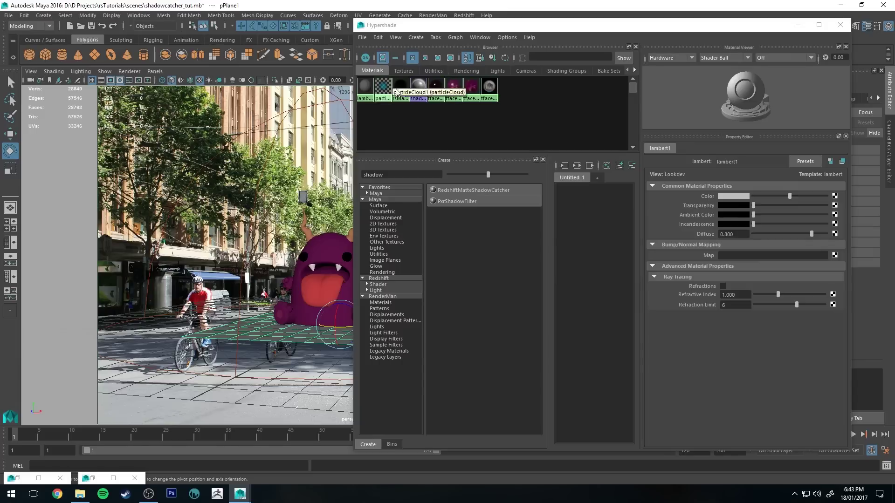
{"action": "right_click_drag", "start_coordinate": [402, 85], "coordinate": [405, 65]}
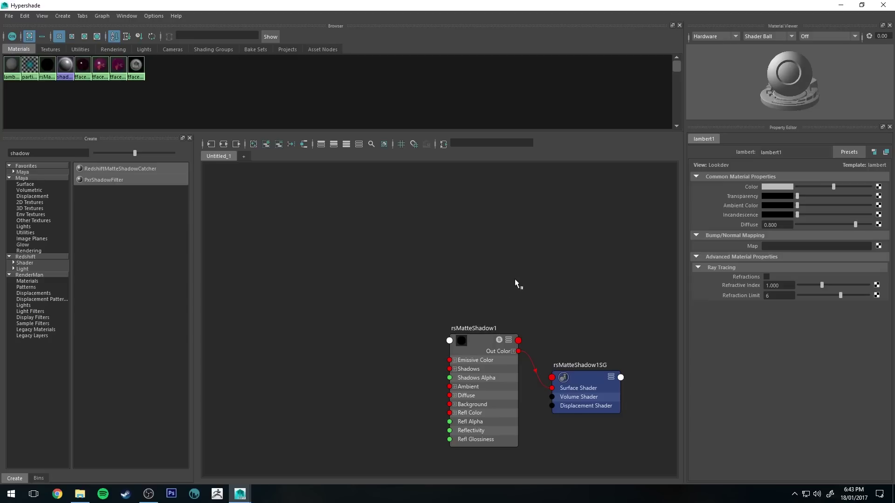
Step: Tick Background Is Environment on rsMatteShadow1 and expand its Reflections settings
{"action": "middle_click_drag", "start_coordinate": [515, 283], "coordinate": [482, 233], "text": "alt"}
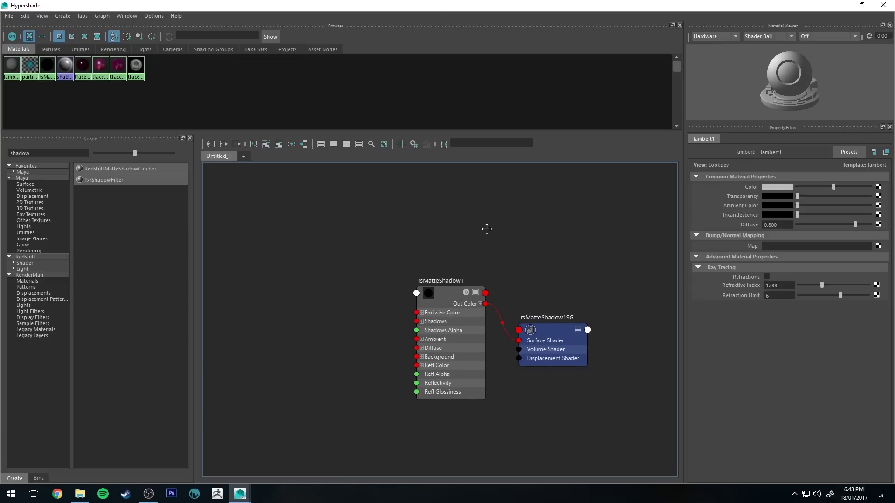
{"action": "left_click", "coordinate": [441, 292]}
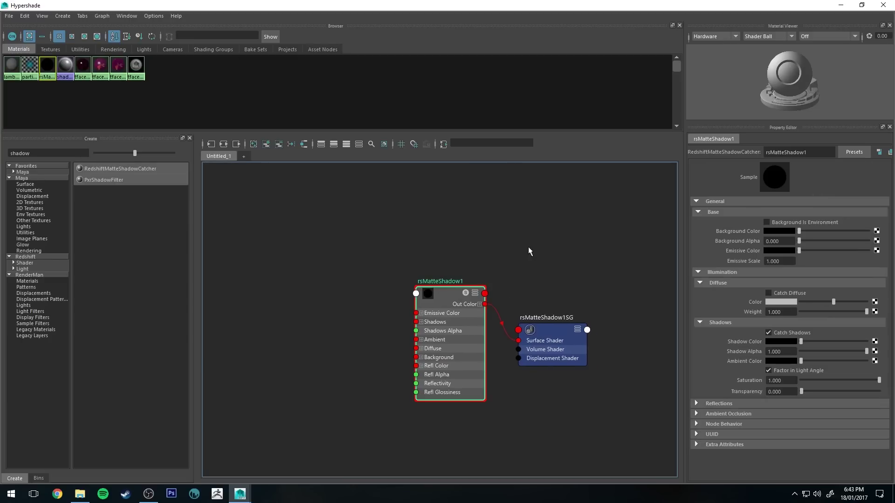
{"action": "middle_click_drag", "start_coordinate": [529, 250], "coordinate": [445, 222], "text": "alt"}
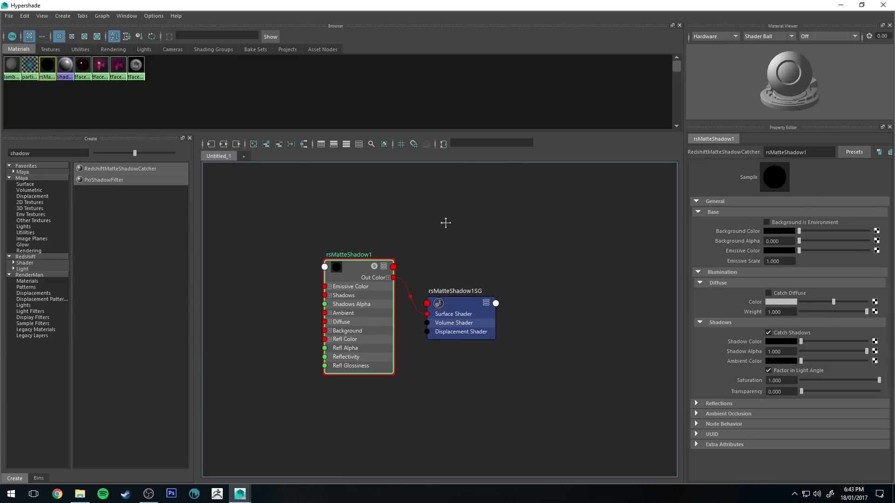
{"action": "left_click", "coordinate": [796, 222]}
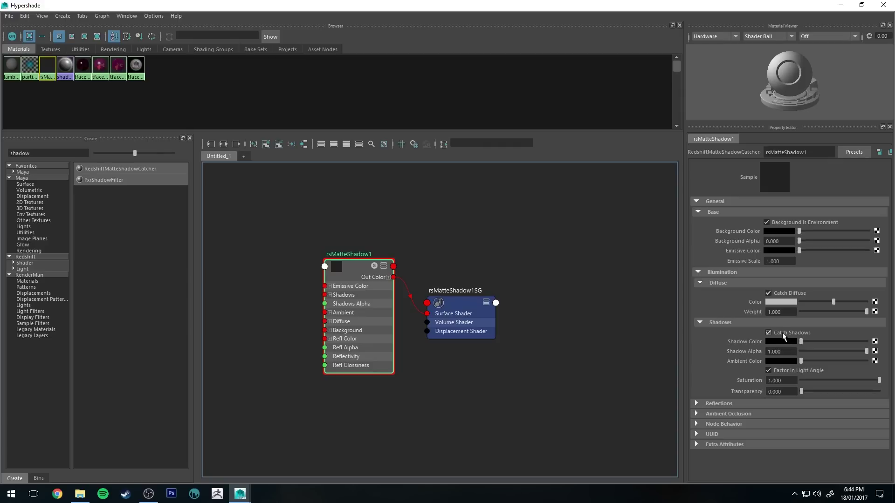
{"action": "left_click", "coordinate": [728, 404]}
{"action": "scroll", "coordinate": [729, 364], "scroll_direction": "down", "scroll_amount": 3}
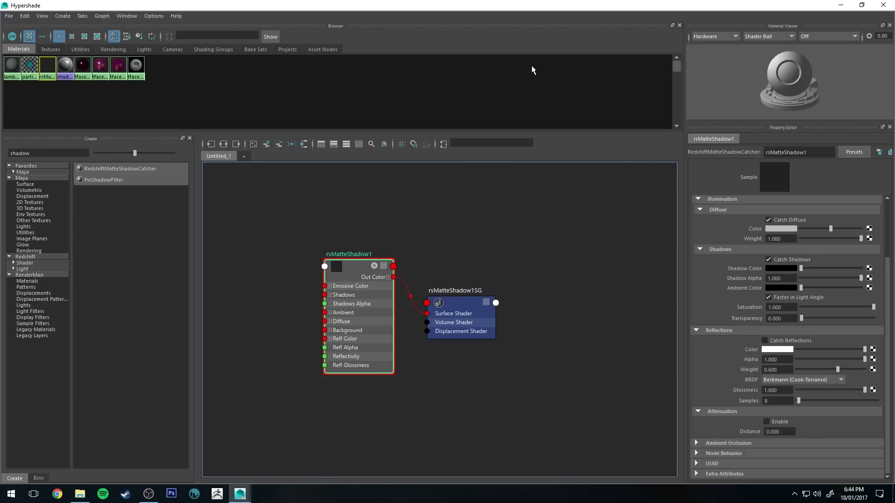
Step: Hide Hypershade, start an IPR preview, then shrink and minimize the Render View to reveal the viewport
{"action": "left_click", "coordinate": [839, 6]}
{"action": "left_click", "coordinate": [543, 26]}
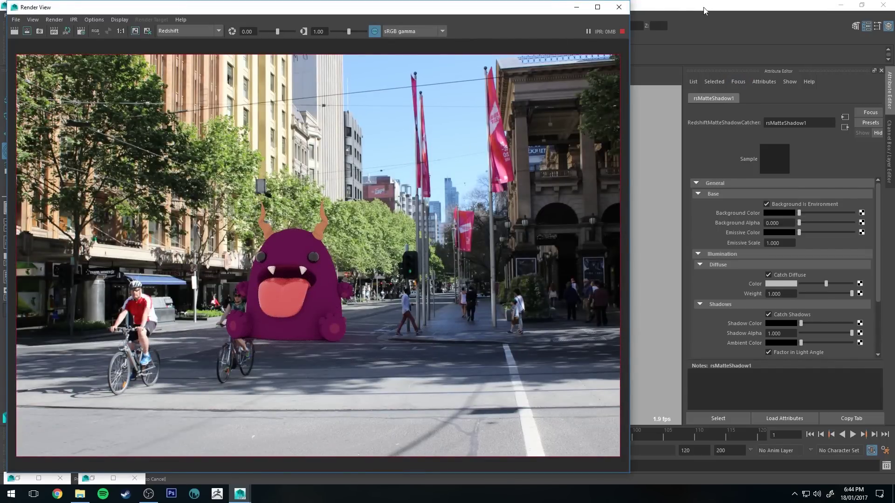
{"action": "left_click_drag", "start_coordinate": [629, 31], "coordinate": [486, 98]}
{"action": "left_click", "coordinate": [433, 7]}
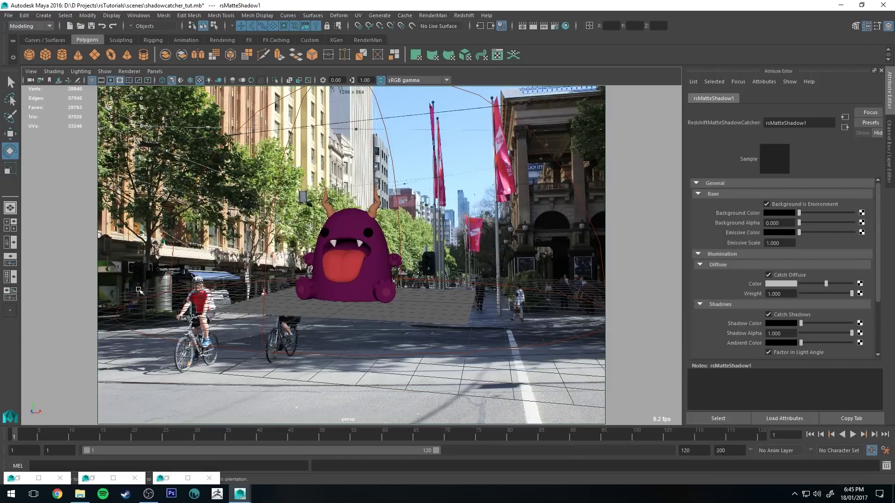
Step: Tumble and track the persp camera to place the monster on the street by the cyclists, then start Redshift IPR
{"action": "left_click_drag", "start_coordinate": [229, 251], "coordinate": [244, 335], "text": "alt"}
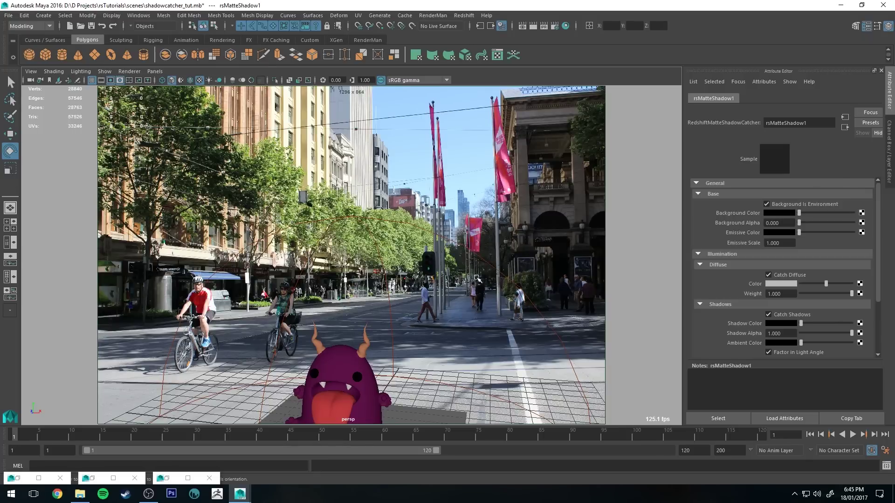
{"action": "middle_click_drag", "start_coordinate": [431, 308], "coordinate": [433, 210], "text": "alt"}
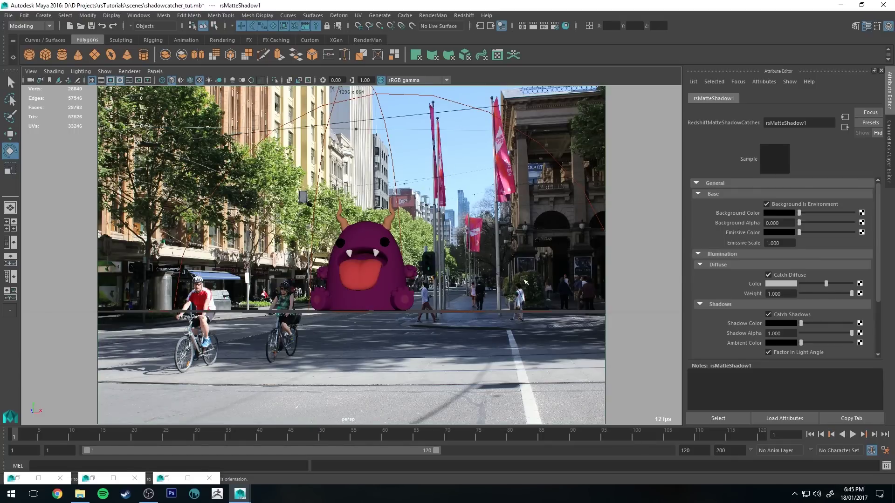
{"action": "left_click_drag", "start_coordinate": [480, 254], "coordinate": [488, 225], "text": "alt"}
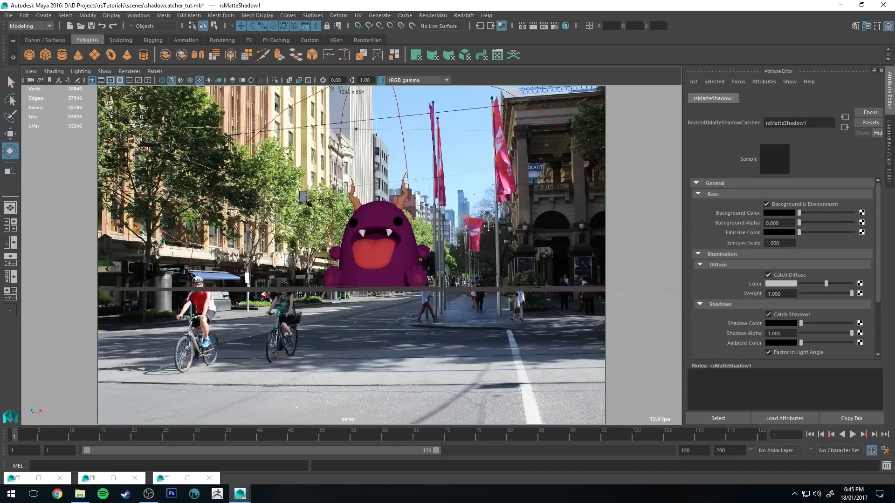
{"action": "left_click_drag", "start_coordinate": [489, 226], "coordinate": [490, 219], "text": "alt"}
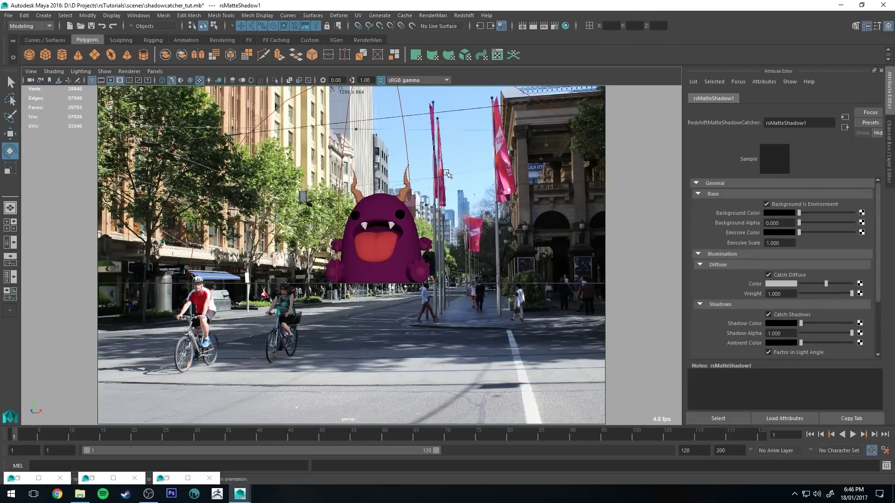
{"action": "middle_click_drag", "start_coordinate": [440, 165], "coordinate": [426, 203], "text": "alt"}
{"action": "left_click", "coordinate": [544, 26]}
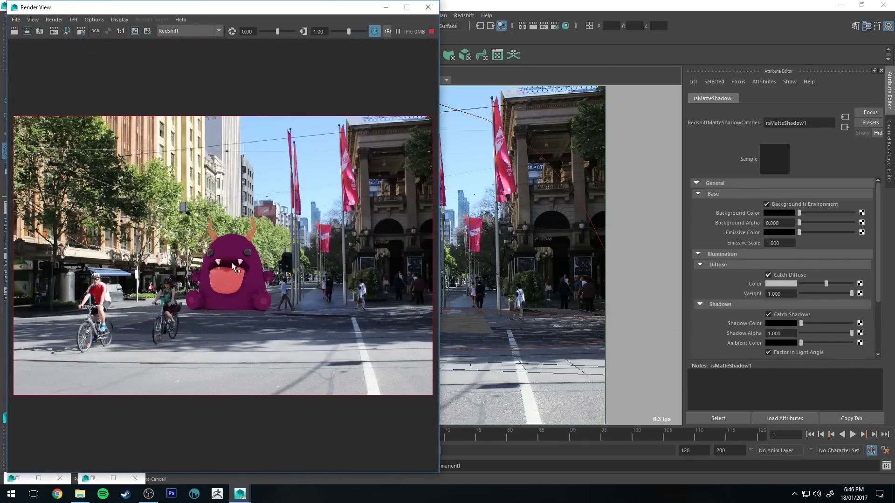
Step: Zoom the Render View, select the dome light to show rsDomeLightShape1's settings, and return to the render preview
{"action": "scroll", "coordinate": [231, 262], "scroll_direction": "up", "scroll_amount": 2}
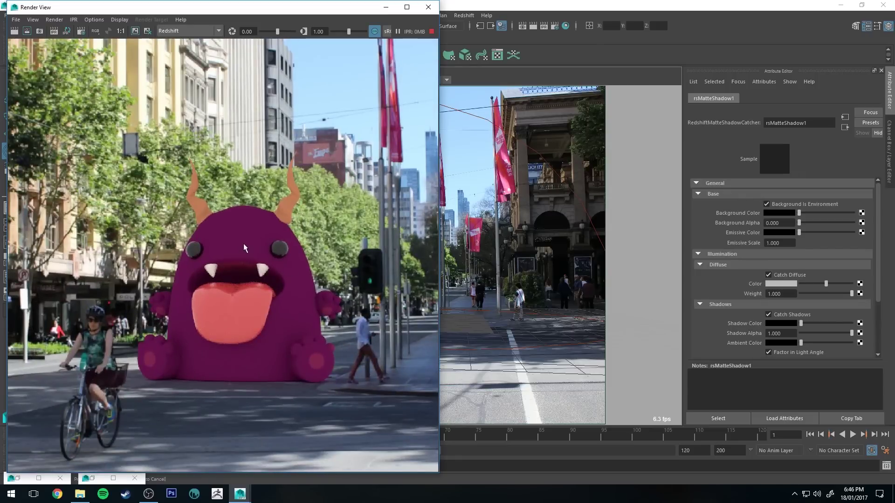
{"action": "scroll", "coordinate": [243, 243], "scroll_direction": "down", "scroll_amount": 3}
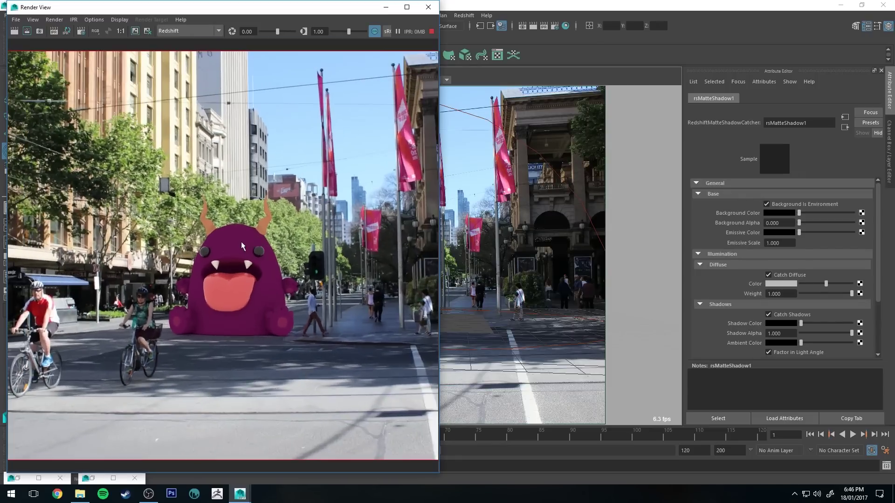
{"action": "scroll", "coordinate": [241, 246], "scroll_direction": "down", "scroll_amount": 1}
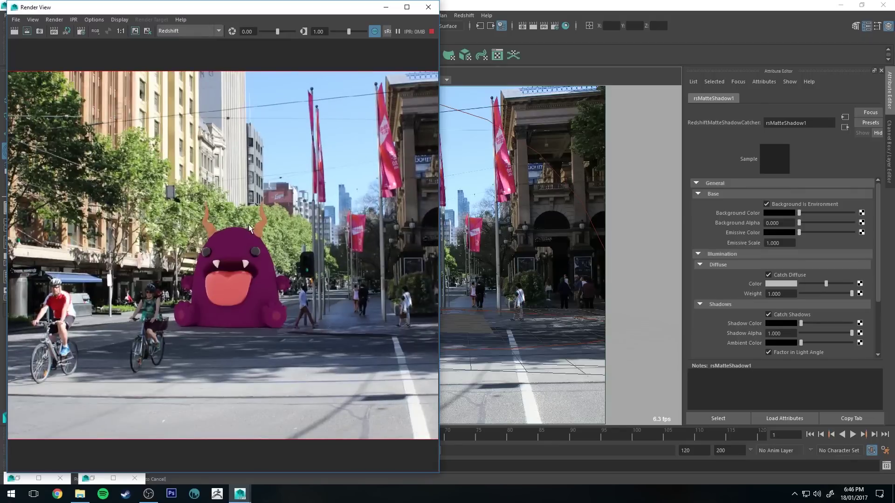
{"action": "scroll", "coordinate": [247, 224], "scroll_direction": "down", "scroll_amount": 1}
{"action": "scroll", "coordinate": [232, 251], "scroll_direction": "up", "scroll_amount": 1}
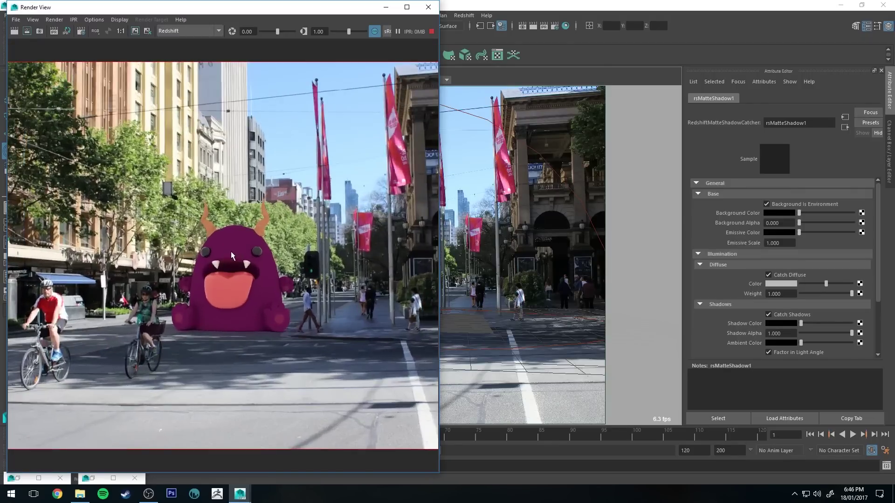
{"action": "scroll", "coordinate": [227, 268], "scroll_direction": "up", "scroll_amount": 1}
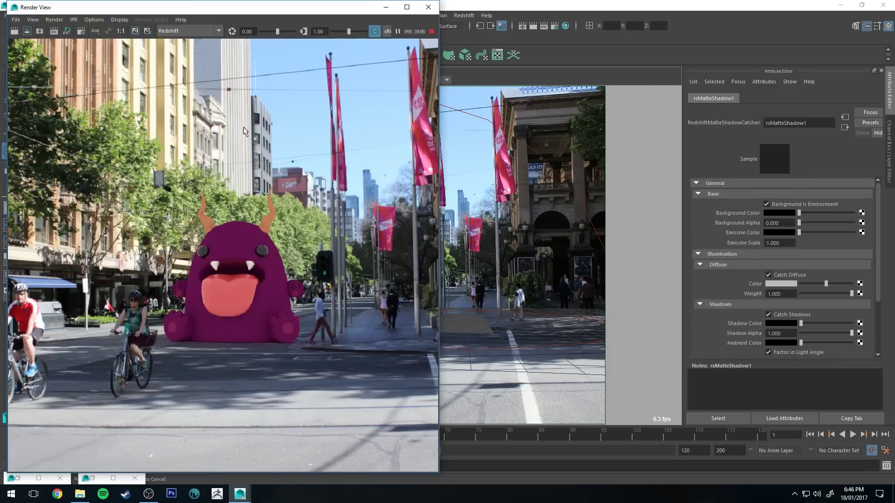
{"action": "left_click", "coordinate": [561, 174]}
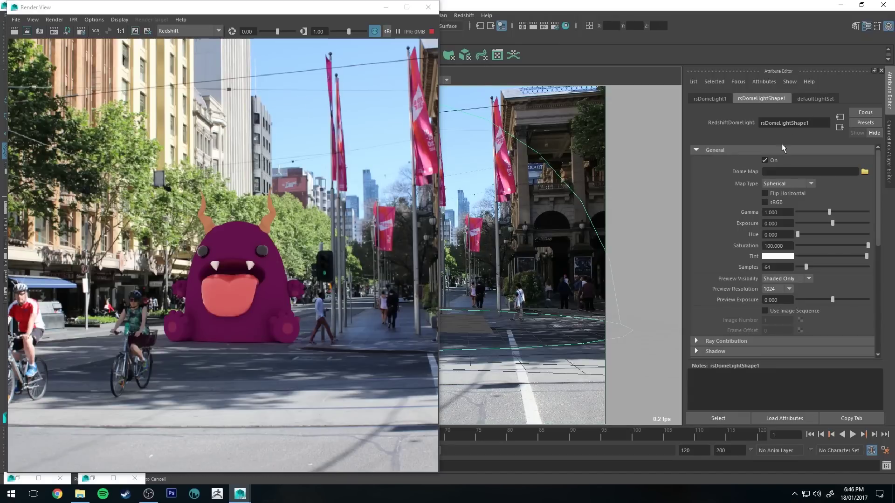
{"action": "left_click", "coordinate": [242, 173]}
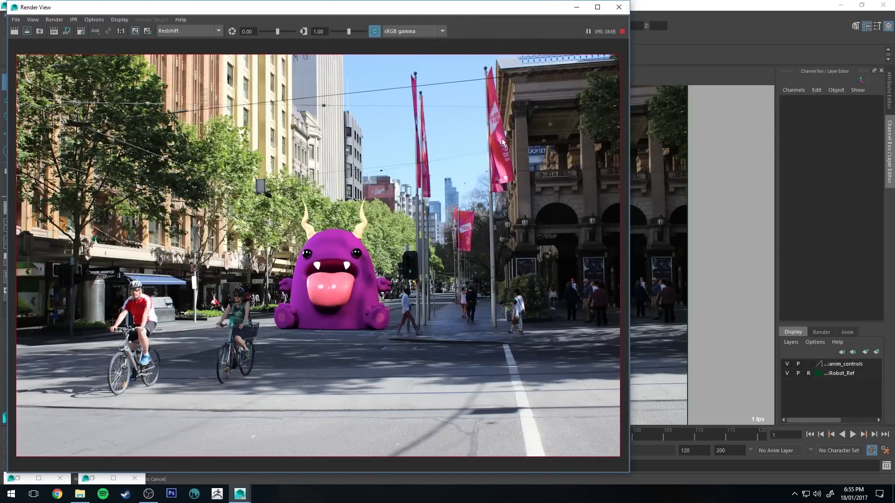
Step: Zoom the Render View, stop the IPR render and minimize the render window
{"action": "scroll", "coordinate": [375, 239], "scroll_direction": "up", "scroll_amount": 2}
{"action": "scroll", "coordinate": [376, 243], "scroll_direction": "up", "scroll_amount": 3}
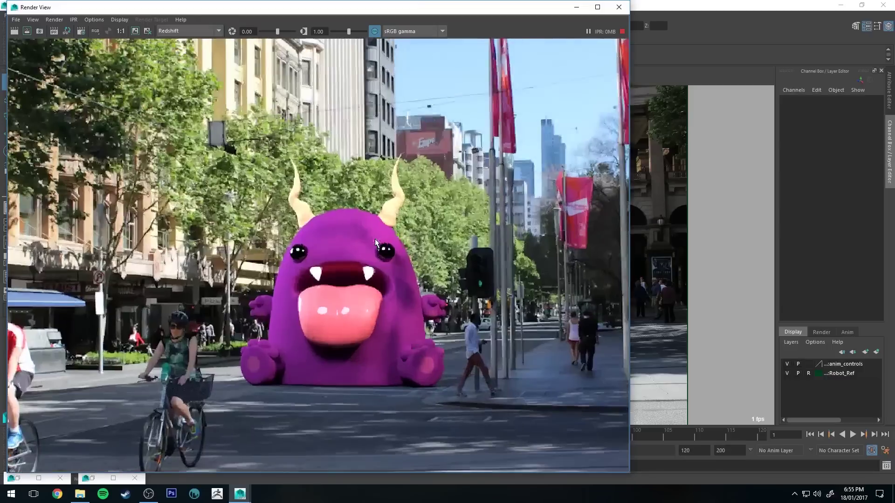
{"action": "scroll", "coordinate": [376, 242], "scroll_direction": "down", "scroll_amount": 1}
{"action": "left_click", "coordinate": [621, 31]}
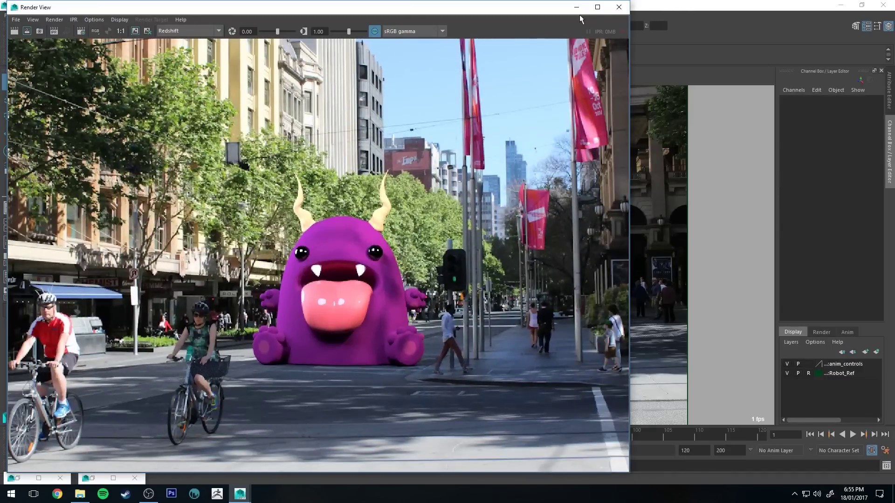
{"action": "left_click", "coordinate": [577, 7]}
Step: Enable Ambient Occlusion on rsMatteShadow1 in Hypershade, then bring back the Render View to check it
{"action": "left_click", "coordinate": [559, 26]}
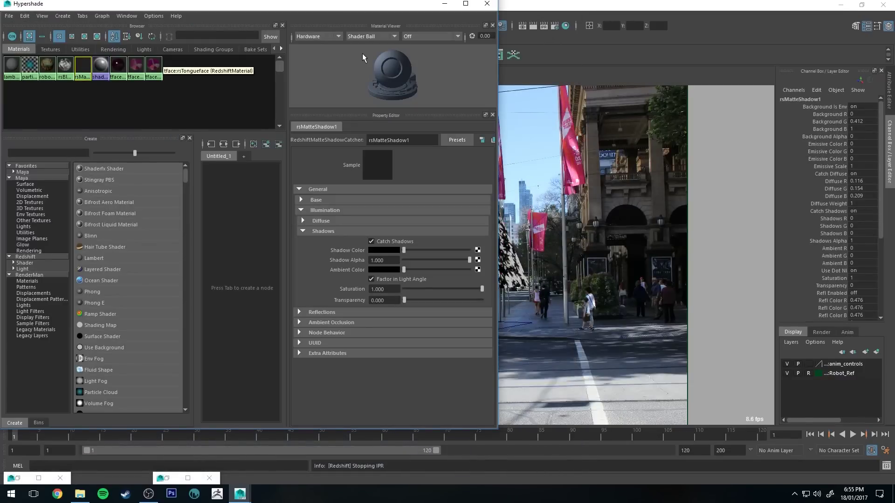
{"action": "left_click", "coordinate": [329, 321]}
{"action": "left_click", "coordinate": [368, 332]}
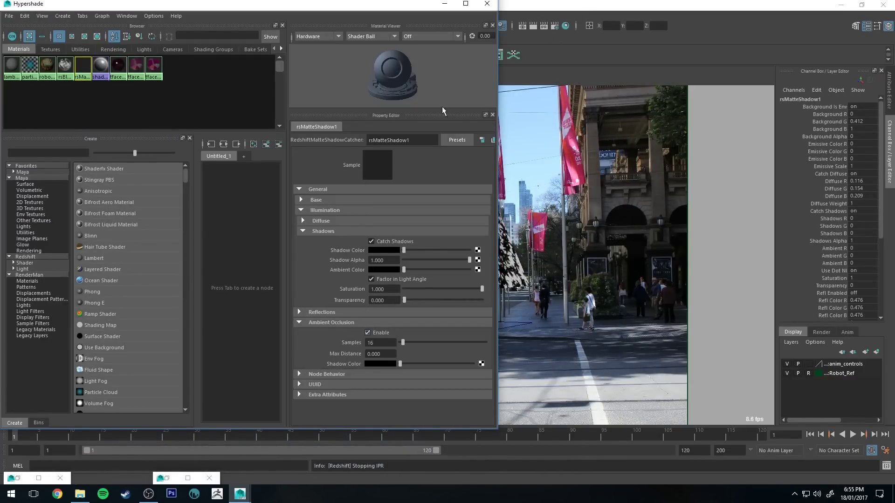
{"action": "left_click", "coordinate": [446, 5]}
{"action": "left_click", "coordinate": [188, 479]}
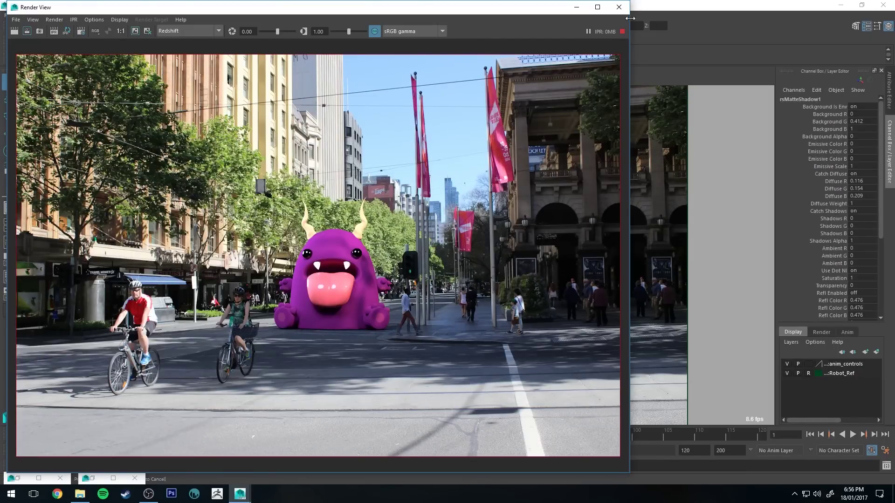
Step: Select the area light rsPhysicalLight7 and give it a pale blue colour sampled from the scene
{"action": "left_click", "coordinate": [577, 7]}
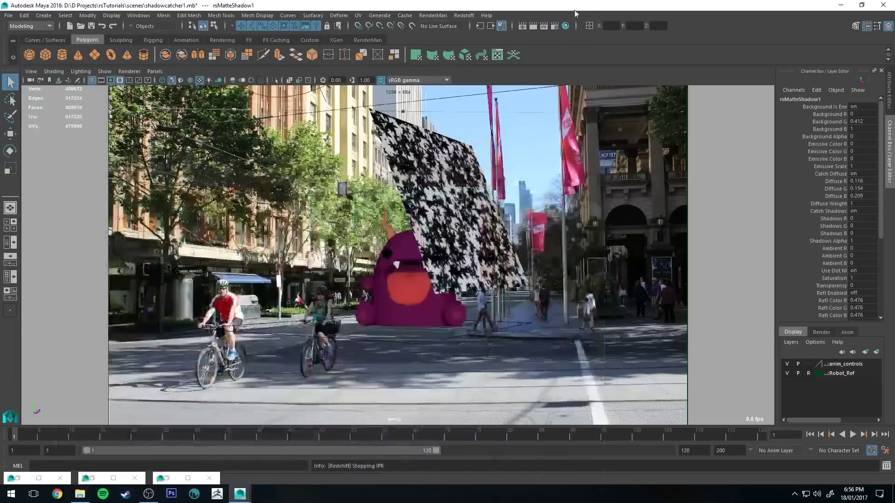
{"action": "left_click", "coordinate": [496, 208]}
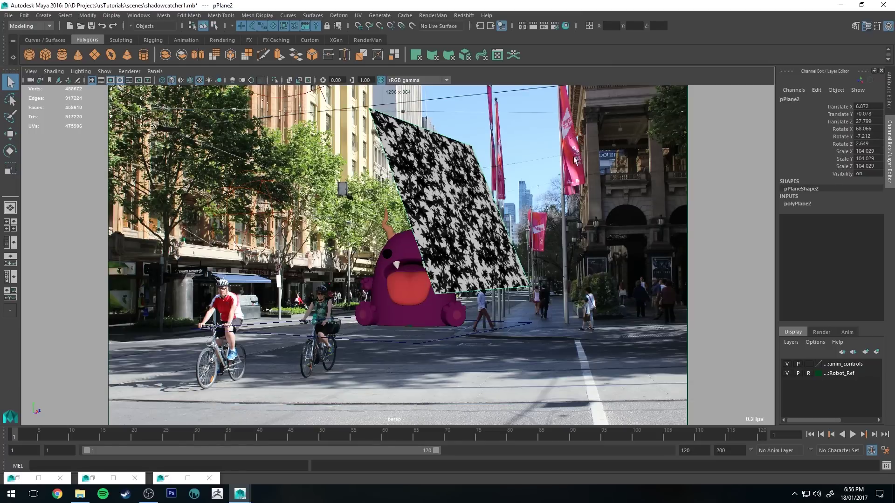
{"action": "left_click", "coordinate": [552, 136]}
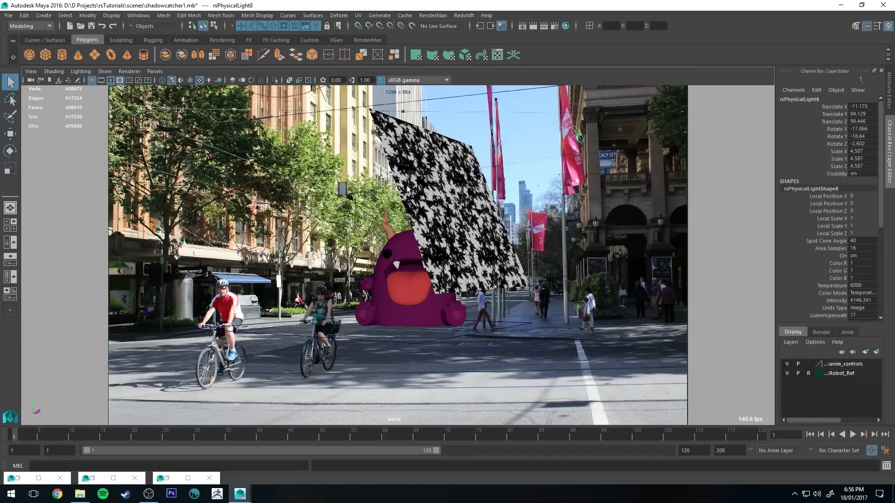
{"action": "left_click", "coordinate": [256, 186]}
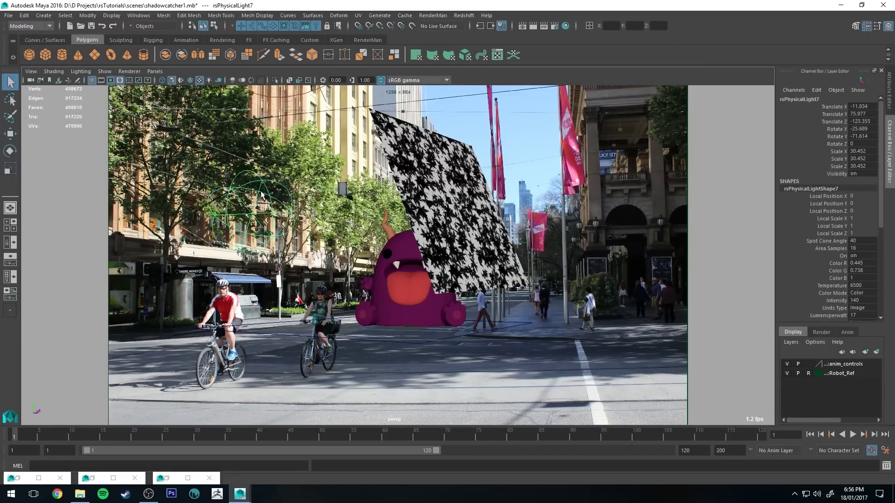
{"action": "left_click", "coordinate": [890, 93]}
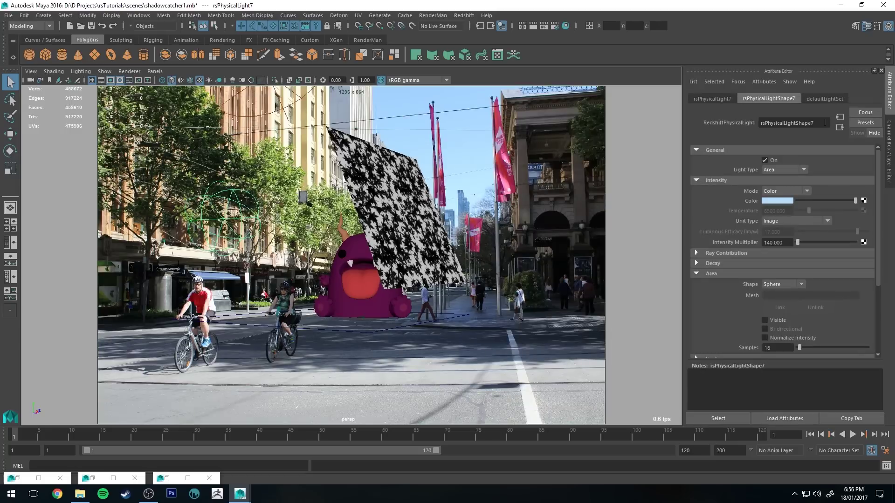
{"action": "left_click", "coordinate": [780, 202]}
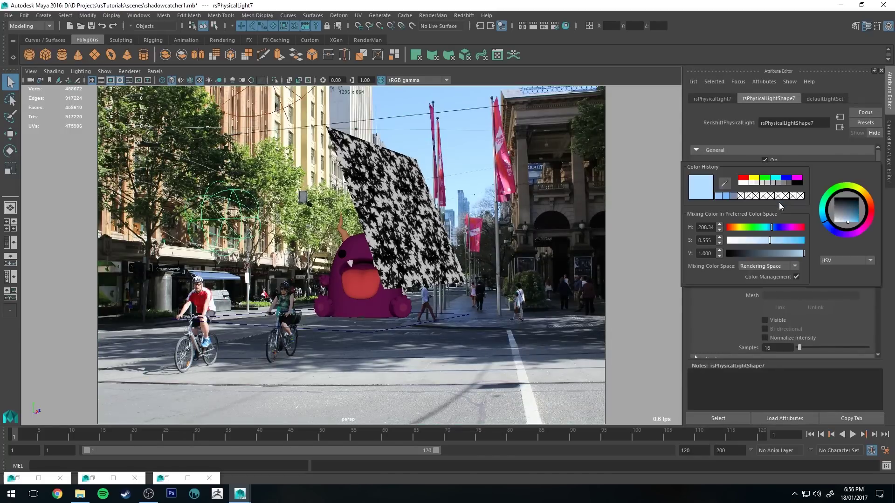
{"action": "left_click", "coordinate": [728, 186]}
{"action": "left_click", "coordinate": [449, 143]}
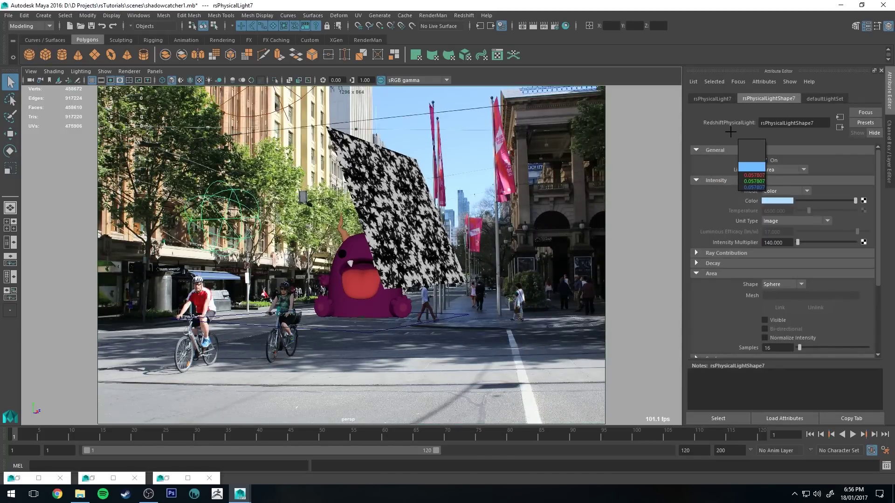
Step: Run a live Redshift render to check the new lighting, then stop it
{"action": "left_click", "coordinate": [544, 26]}
{"action": "scroll", "coordinate": [295, 290], "scroll_direction": "up", "scroll_amount": 2}
{"action": "scroll", "coordinate": [296, 291], "scroll_direction": "down", "scroll_amount": 2}
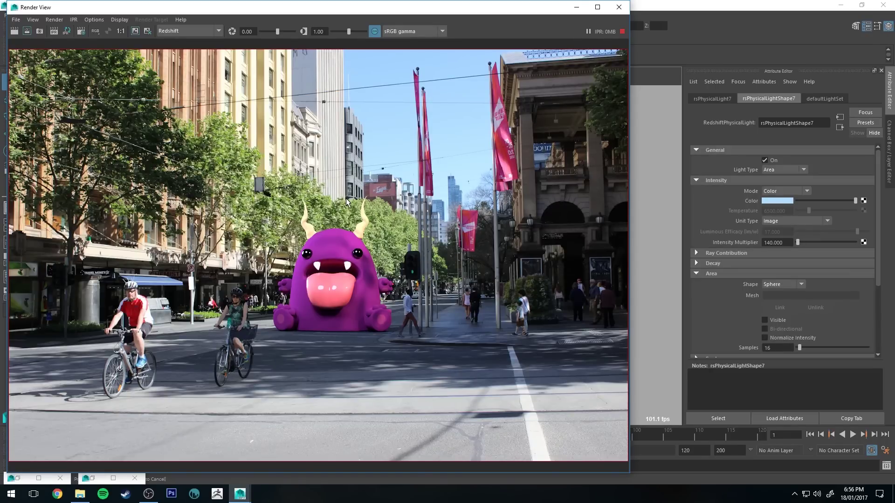
{"action": "left_click", "coordinate": [622, 31]}
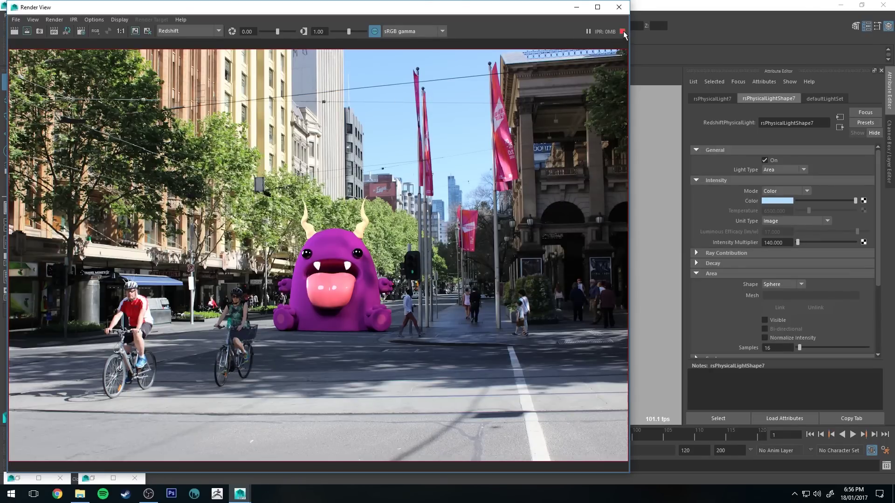
Step: Restore Hypershade with rsMatteShadow1's Illumination > Diffuse settings expanded
{"action": "left_click", "coordinate": [574, 9]}
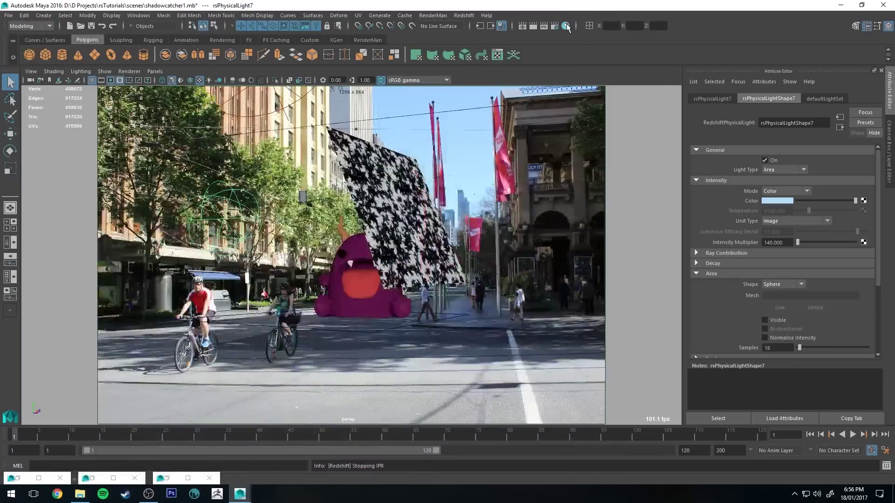
{"action": "left_click", "coordinate": [92, 478]}
{"action": "left_click", "coordinate": [313, 219]}
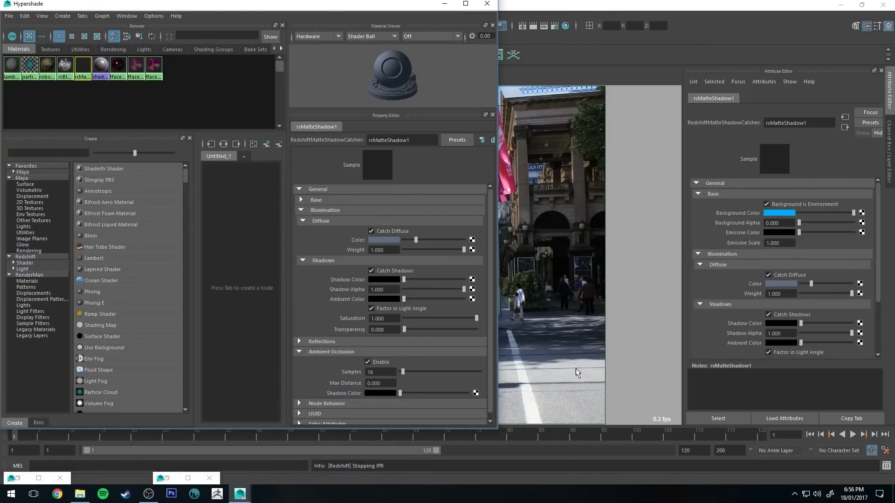
Step: Set rsMatteShadow1's Diffuse Color by eyedropping the street backdrop in the render
{"action": "left_click", "coordinate": [394, 240]}
{"action": "left_click", "coordinate": [336, 221]}
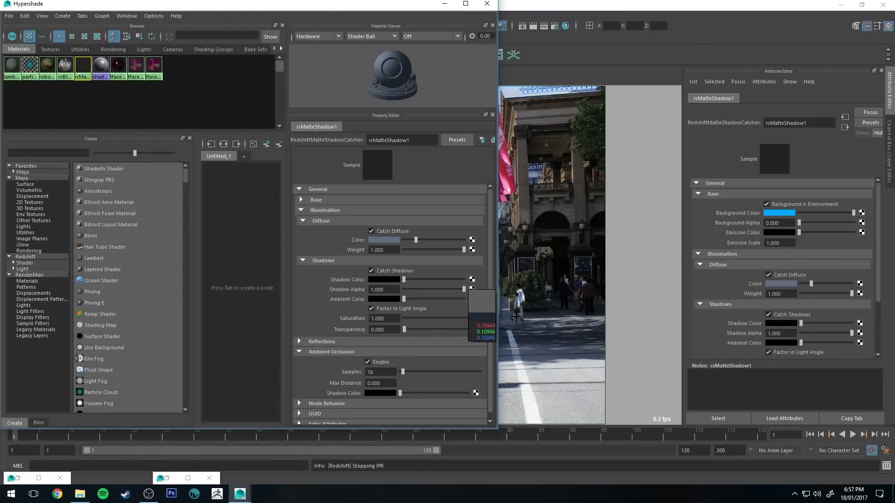
{"action": "left_click", "coordinate": [543, 349]}
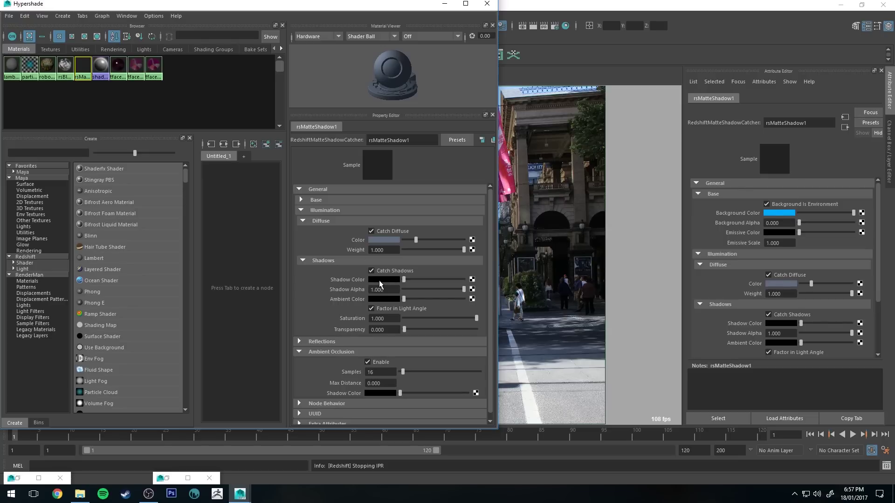
Step: Expand rsMatteShadow1's Reflections settings, then return to the scene and select the patterned plane
{"action": "scroll", "coordinate": [340, 317], "scroll_direction": "down", "scroll_amount": 1}
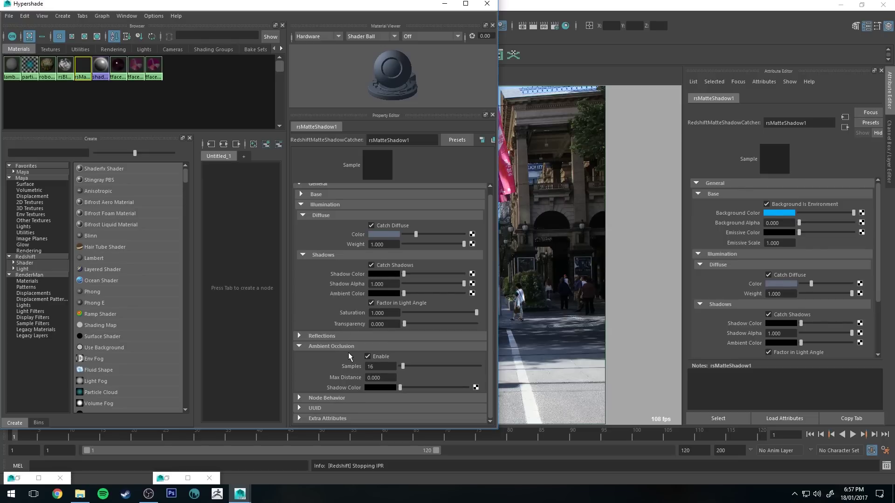
{"action": "left_click", "coordinate": [337, 334]}
{"action": "scroll", "coordinate": [368, 335], "scroll_direction": "down", "scroll_amount": 3}
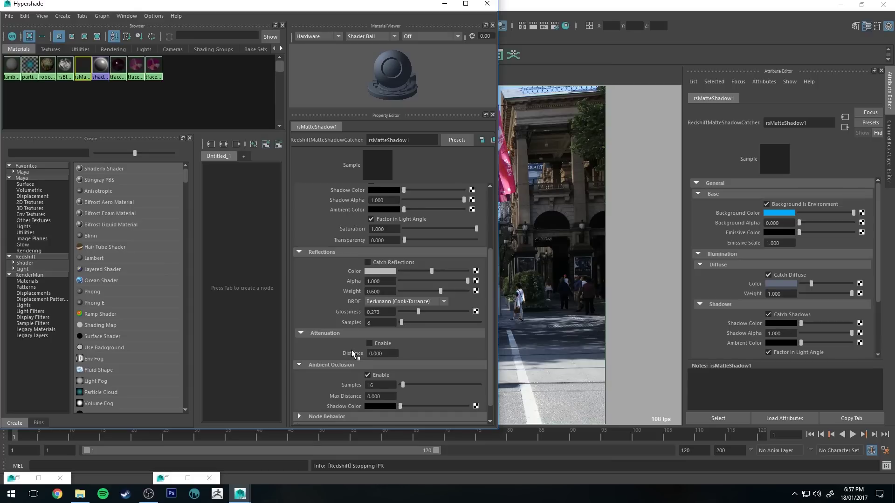
{"action": "scroll", "coordinate": [349, 344], "scroll_direction": "down", "scroll_amount": 1}
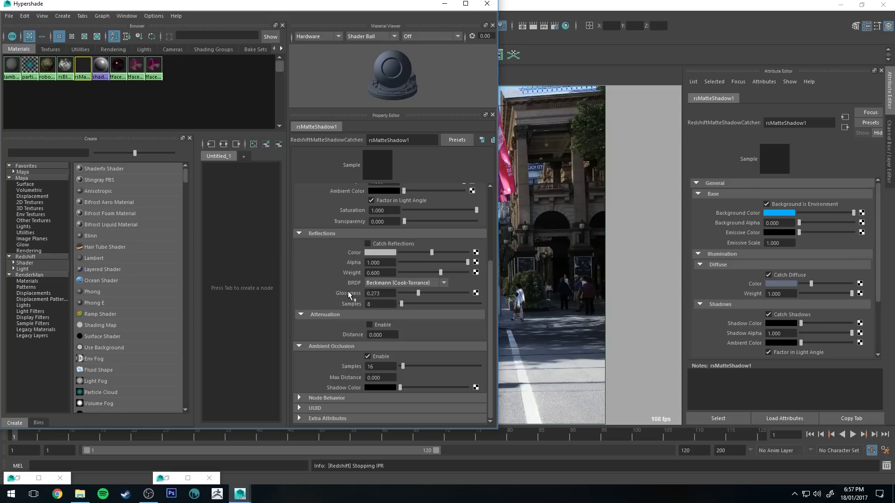
{"action": "scroll", "coordinate": [412, 319], "scroll_direction": "up", "scroll_amount": 4}
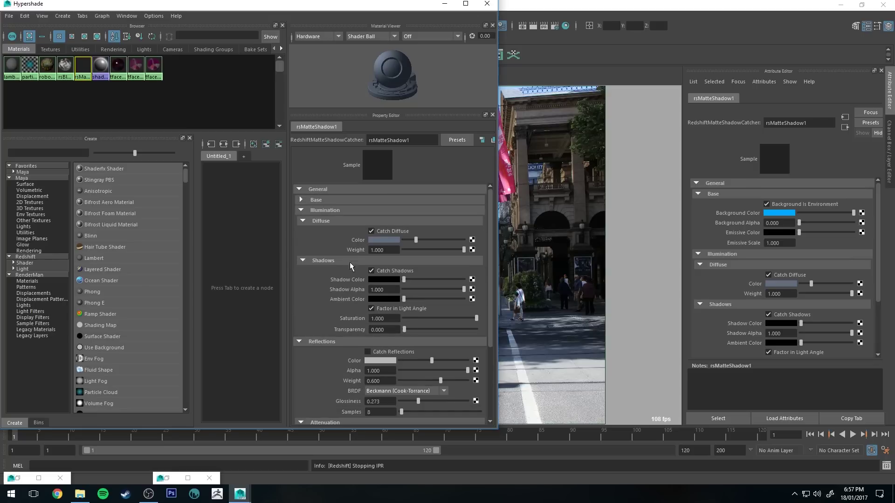
{"action": "left_click", "coordinate": [444, 3]}
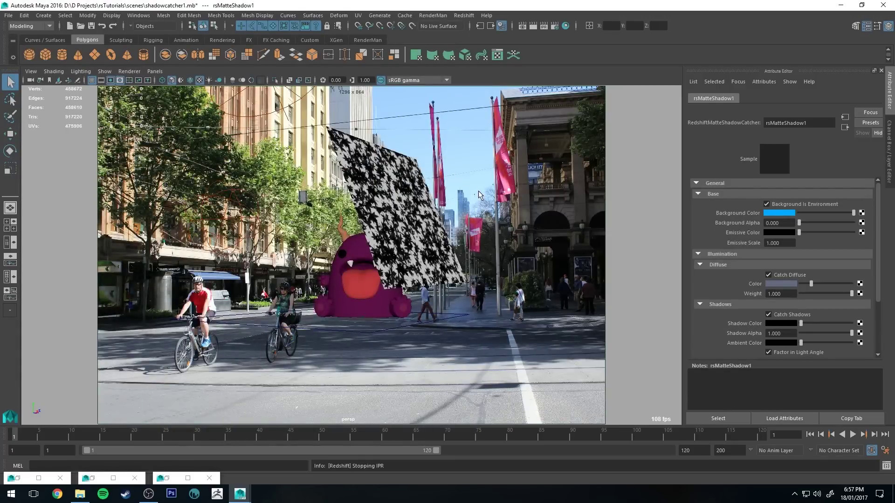
{"action": "left_click", "coordinate": [396, 208]}
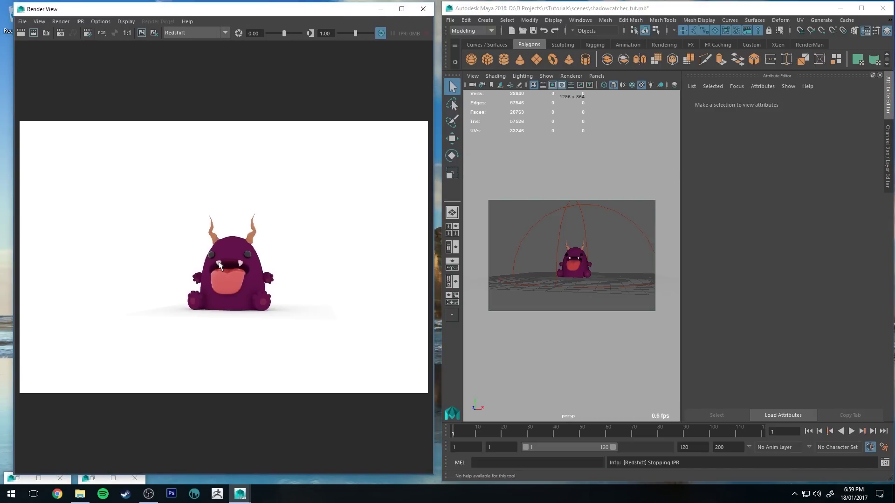
Step: Load D:\Assets\HDRI\DS360_Free_002.tif as rsDomeLight1's dome map and stop the live render
{"action": "left_click", "coordinate": [562, 205]}
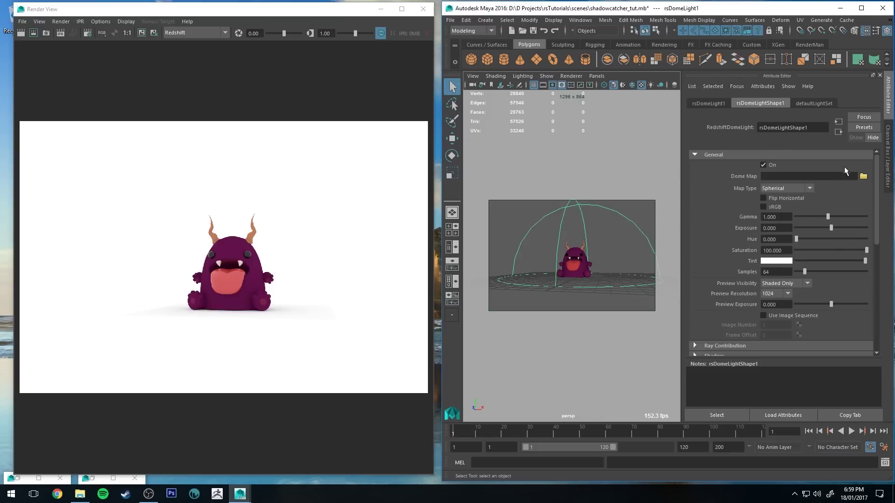
{"action": "left_click", "coordinate": [863, 176]}
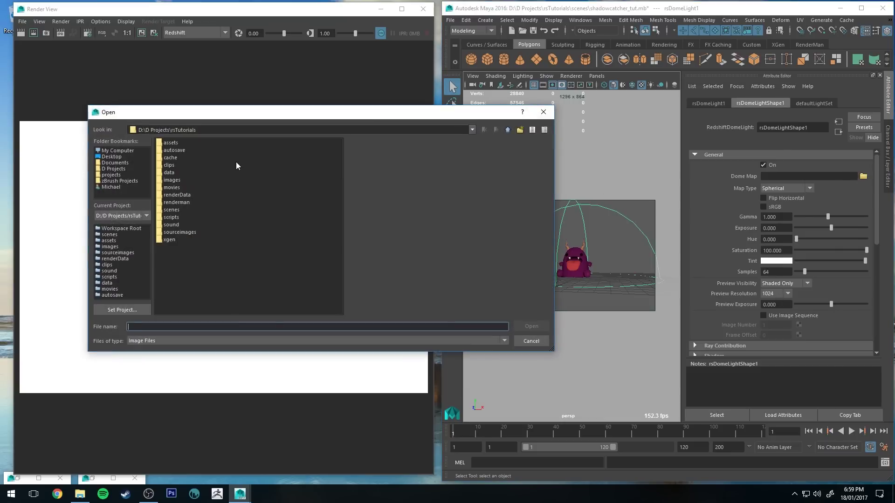
{"action": "double_click", "coordinate": [507, 130]}
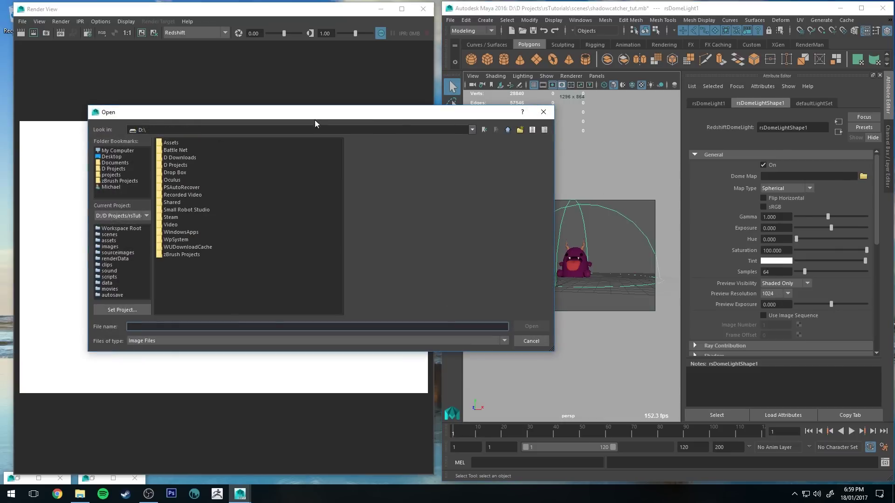
{"action": "left_click", "coordinate": [174, 145]}
{"action": "double_click", "coordinate": [173, 144]}
{"action": "double_click", "coordinate": [176, 149]}
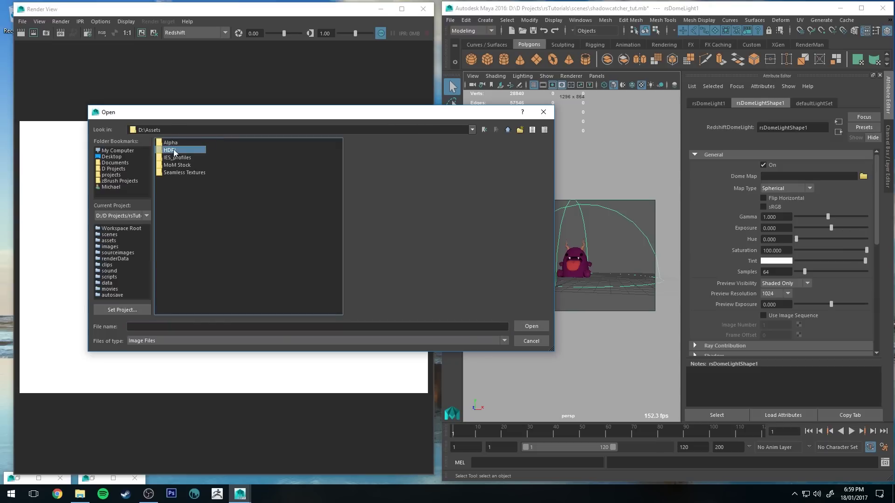
{"action": "left_click", "coordinate": [60, 32]}
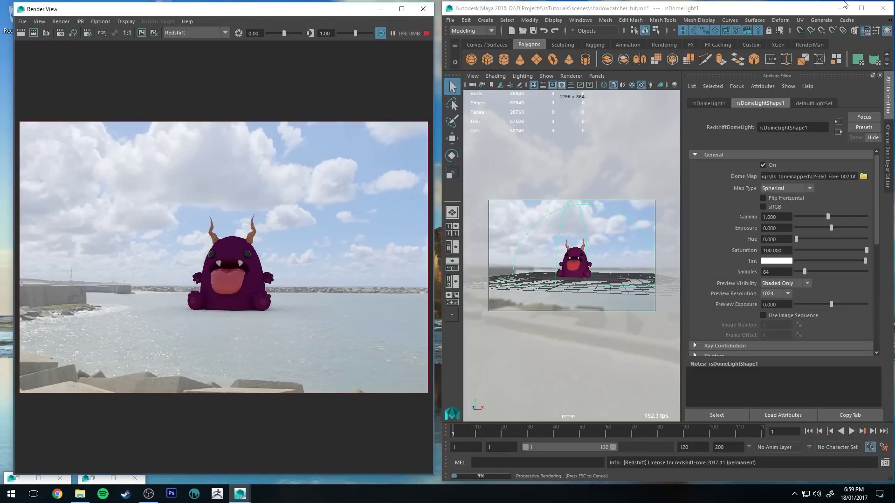
{"action": "left_click", "coordinate": [426, 34]}
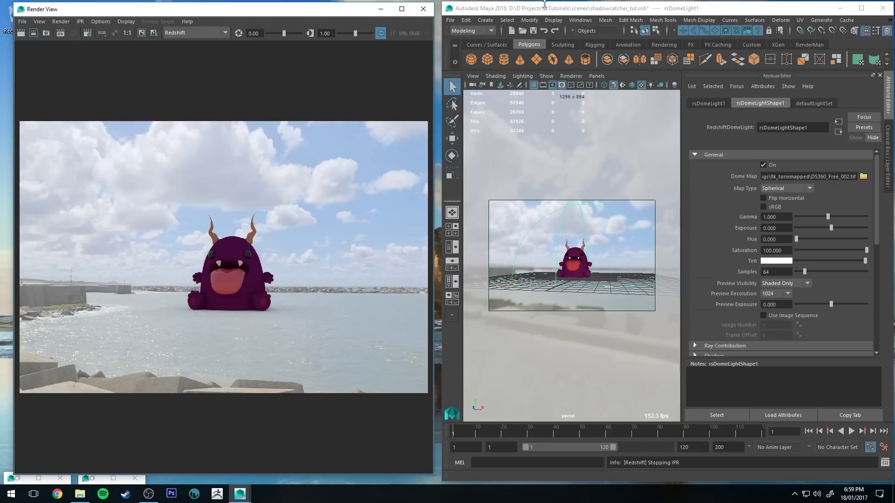
Step: Select the rsMatteShadow1 material in Hypershade, then reopen the Redshift Render View with Maya snapped right
{"action": "double_click", "coordinate": [545, 7]}
{"action": "left_click", "coordinate": [381, 9]}
{"action": "left_click", "coordinate": [501, 26]}
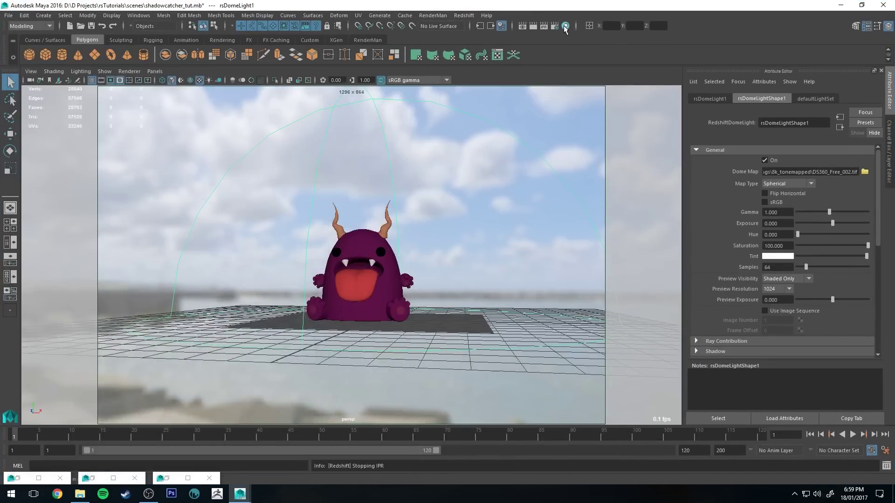
{"action": "left_click_drag", "start_coordinate": [61, 3], "coordinate": [129, 11]}
{"action": "left_click", "coordinate": [131, 74]}
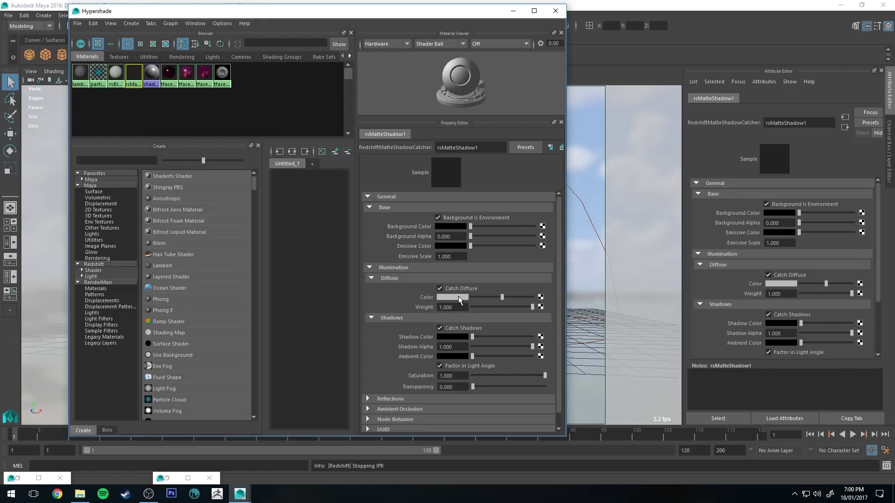
{"action": "left_click", "coordinate": [513, 10]}
{"action": "left_click", "coordinate": [555, 26]}
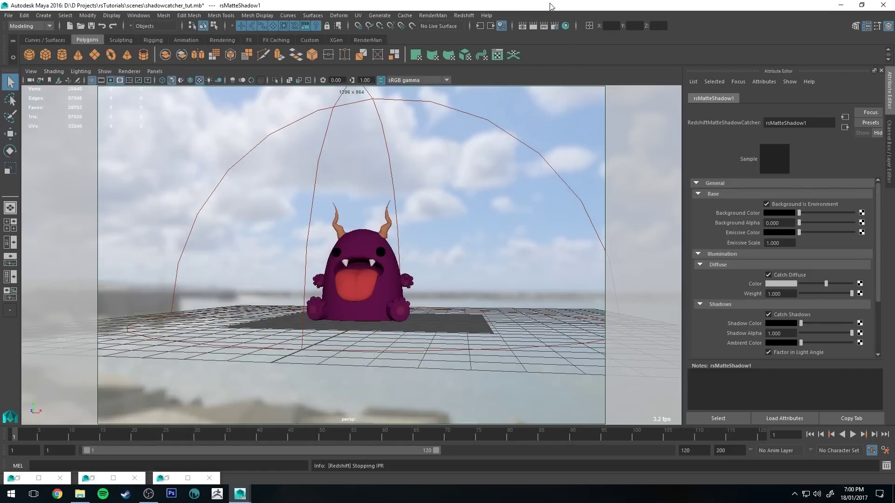
{"action": "key", "text": "super+Right"}
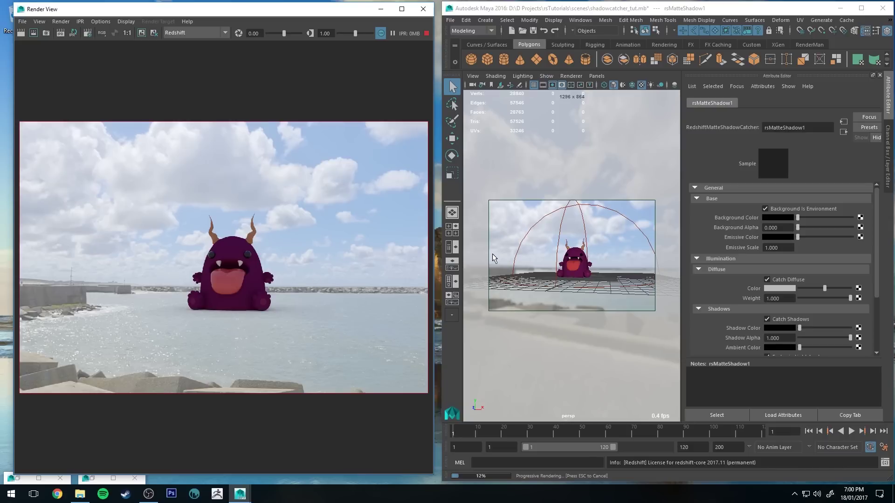
Step: Dolly the persp camera closer to the monster and orbit around it with pPlane1 selected
{"action": "mouse_move", "coordinate": [617, 254]}
{"action": "right_mouse_down", "text": "alt"}
{"action": "mouse_move", "coordinate": [601, 261]}
{"action": "mouse_move", "coordinate": [620, 258]}
{"action": "mouse_move", "coordinate": [622, 239]}
{"action": "right_mouse_up", "text": "alt"}
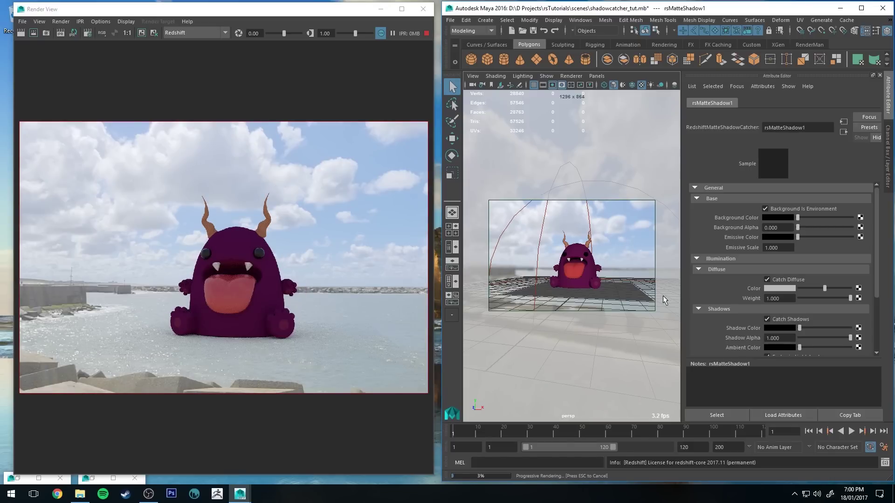
{"action": "left_click", "coordinate": [638, 299]}
{"action": "key", "text": "r"}
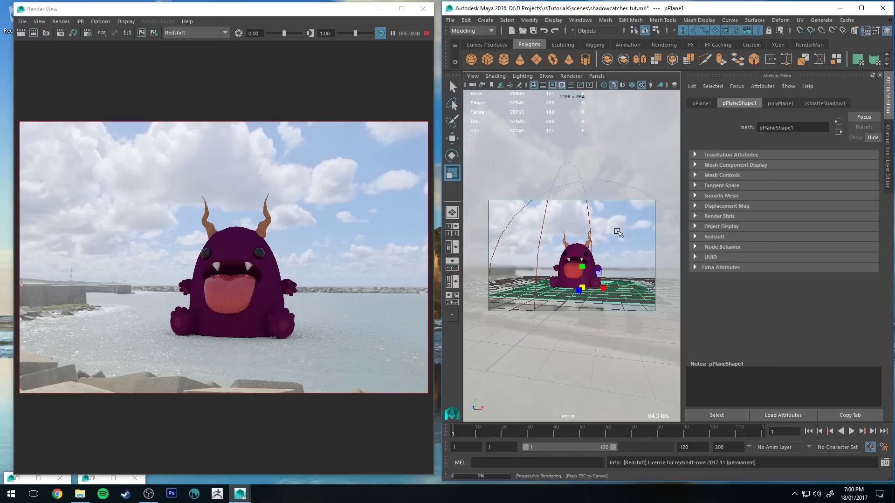
{"action": "left_click_drag", "start_coordinate": [628, 233], "coordinate": [565, 229], "text": "alt"}
{"action": "left_click_drag", "start_coordinate": [567, 235], "coordinate": [581, 249], "text": "alt"}
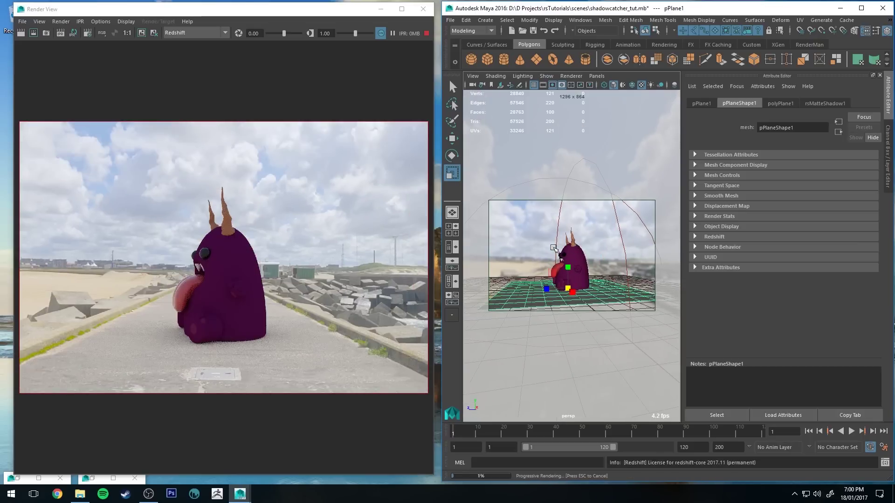
{"action": "left_click_drag", "start_coordinate": [557, 250], "coordinate": [627, 247], "text": "alt"}
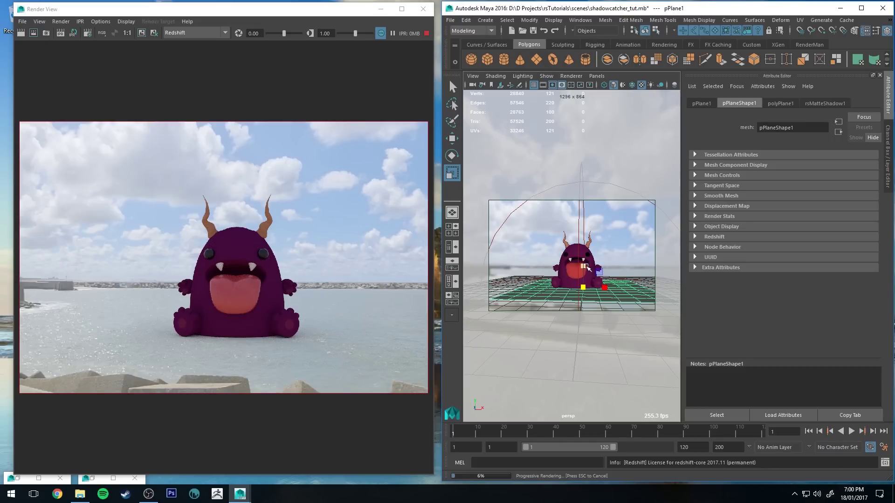
Step: Raise the ground plane pPlane1 slightly along Y with the Move tool
{"action": "key", "text": "w"}
{"action": "left_click", "coordinate": [625, 235]}
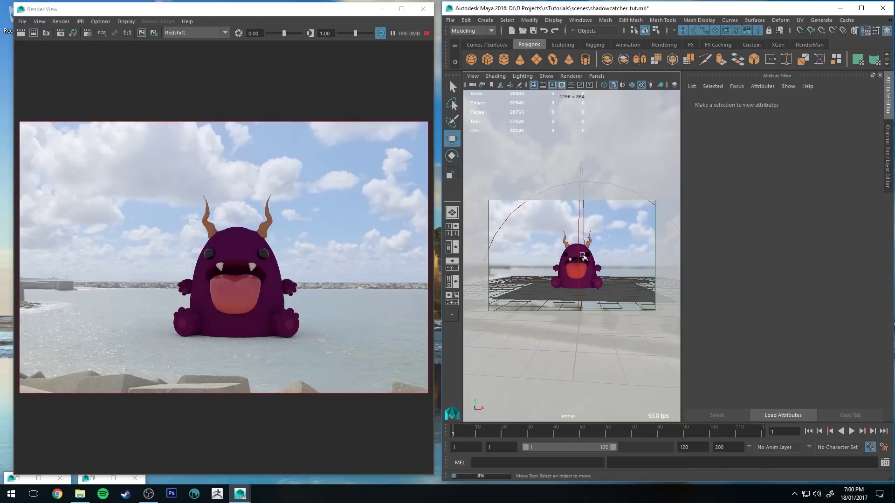
{"action": "left_click", "coordinate": [608, 294]}
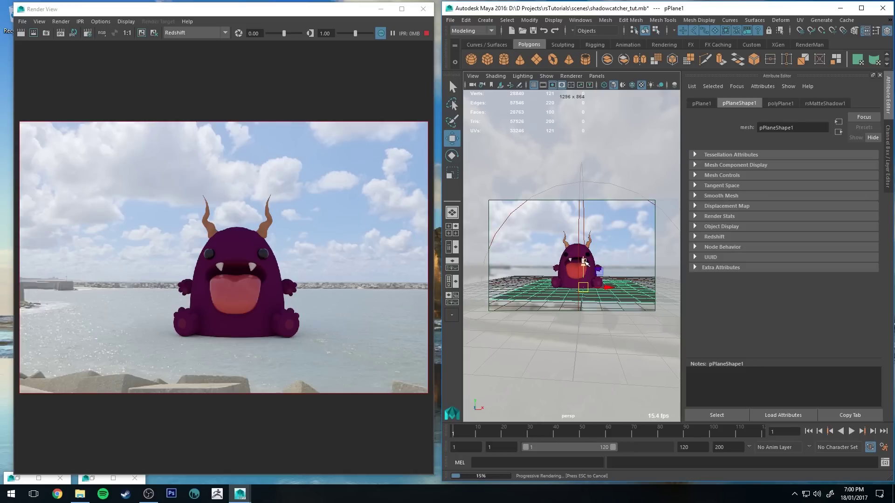
{"action": "left_click_drag", "start_coordinate": [585, 262], "coordinate": [586, 256]}
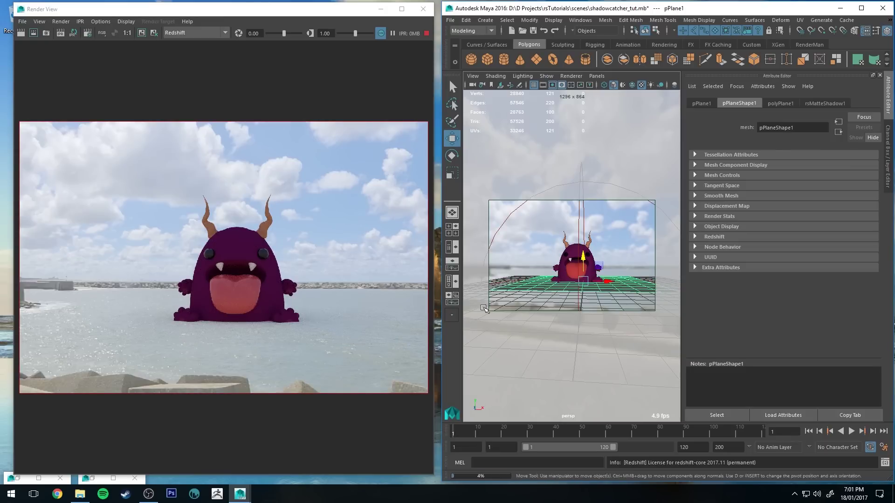
Step: Set the shadow catcher's Diffuse Color by eyedropping the water in the render
{"action": "left_click", "coordinate": [824, 103]}
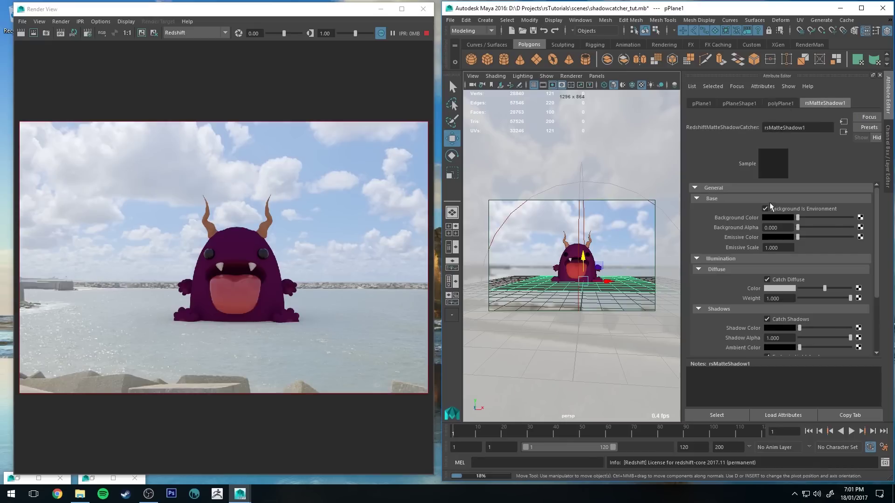
{"action": "scroll", "coordinate": [765, 262], "scroll_direction": "down", "scroll_amount": 3}
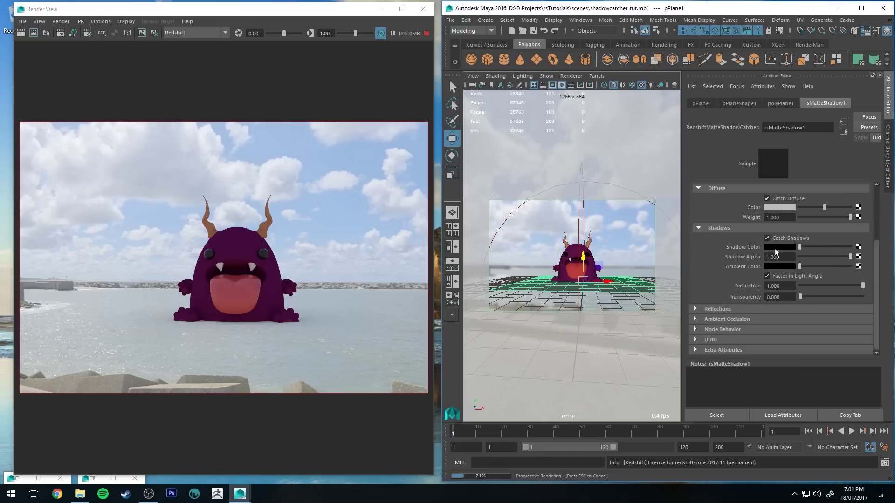
{"action": "left_click", "coordinate": [771, 201]}
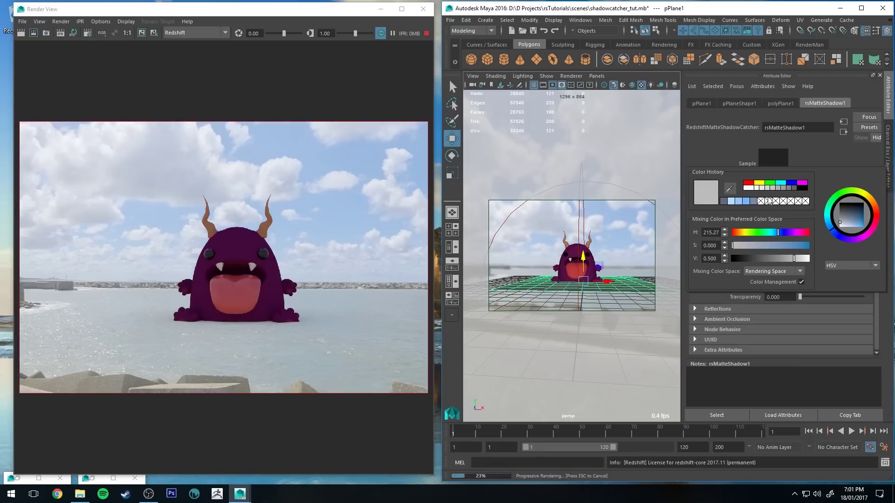
{"action": "left_click", "coordinate": [728, 189]}
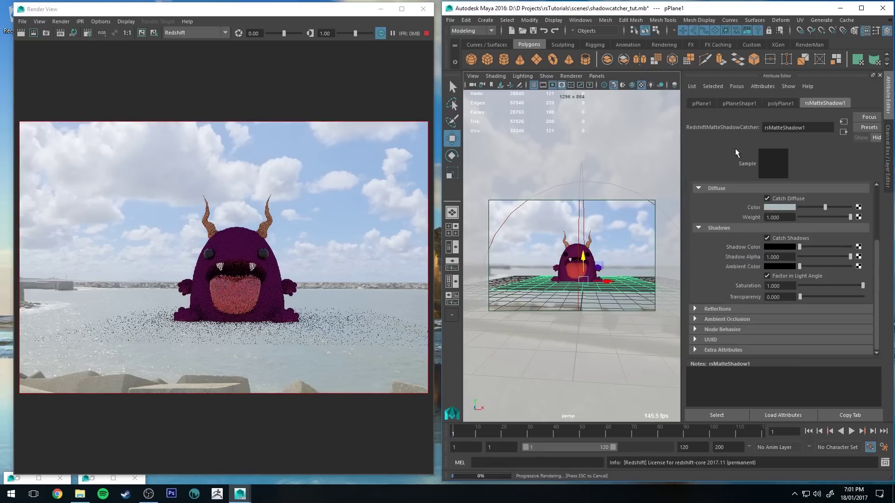
{"action": "left_click", "coordinate": [238, 336]}
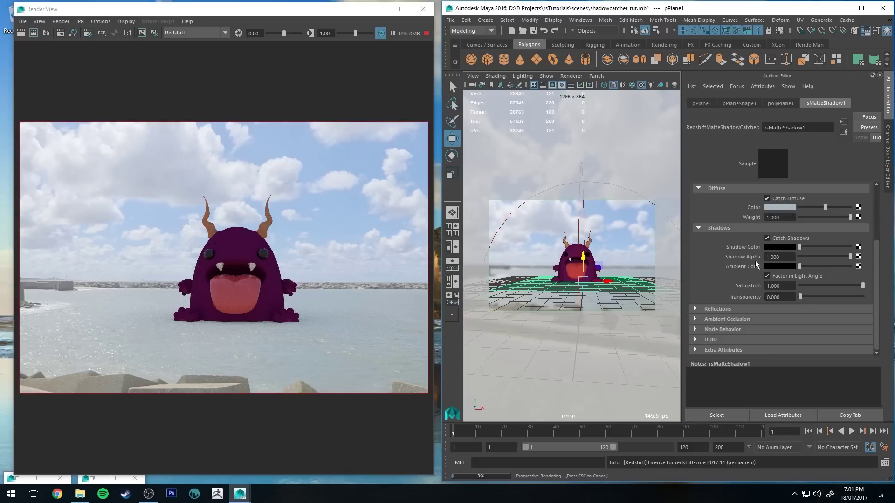
Step: Expand Reflections, enlarge the ground plane, and set the reflection BRDF to GGX
{"action": "left_click", "coordinate": [704, 310]}
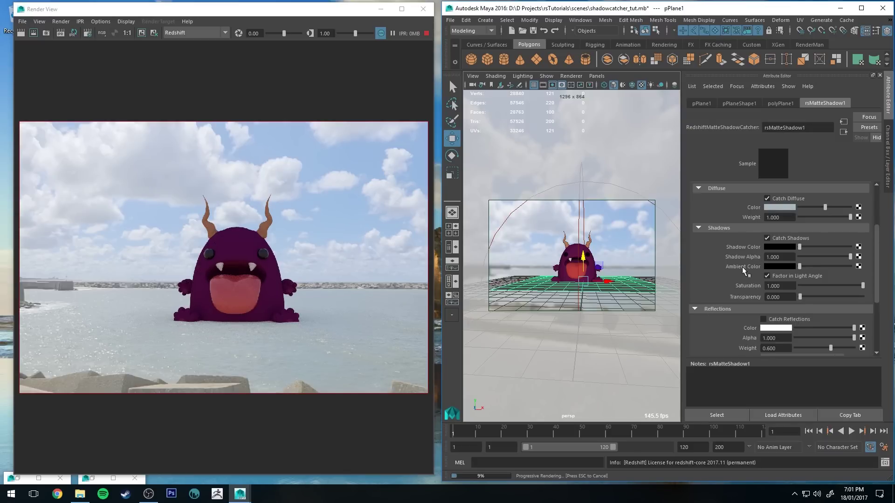
{"action": "scroll", "coordinate": [742, 266], "scroll_direction": "down", "scroll_amount": 3}
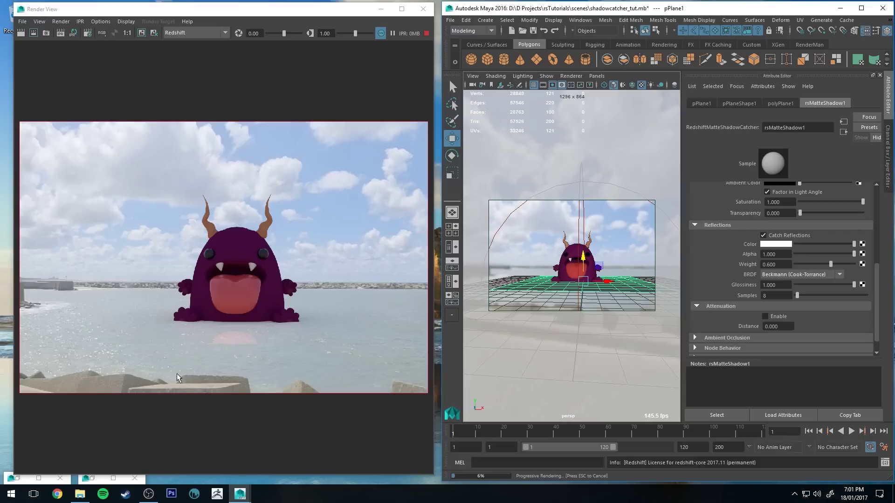
{"action": "key", "text": "r"}
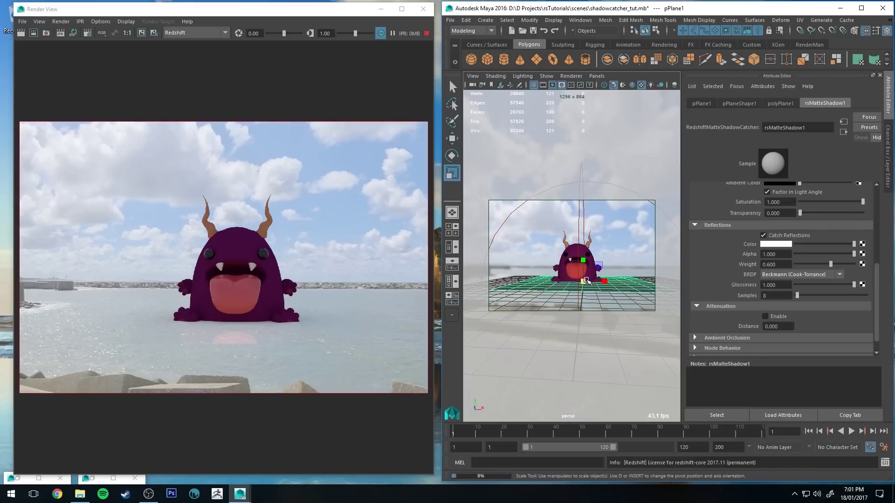
{"action": "left_click_drag", "start_coordinate": [583, 281], "coordinate": [636, 307]}
{"action": "key", "text": "e"}
{"action": "left_click", "coordinate": [807, 274]}
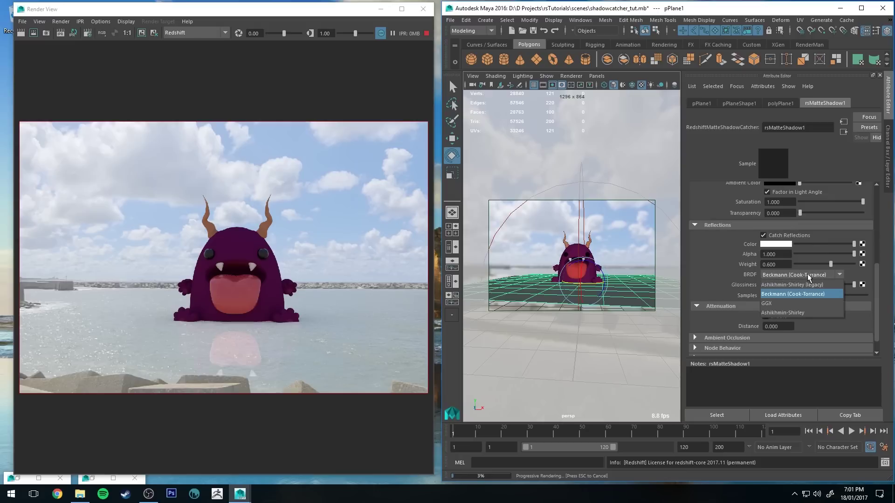
{"action": "left_click", "coordinate": [777, 305]}
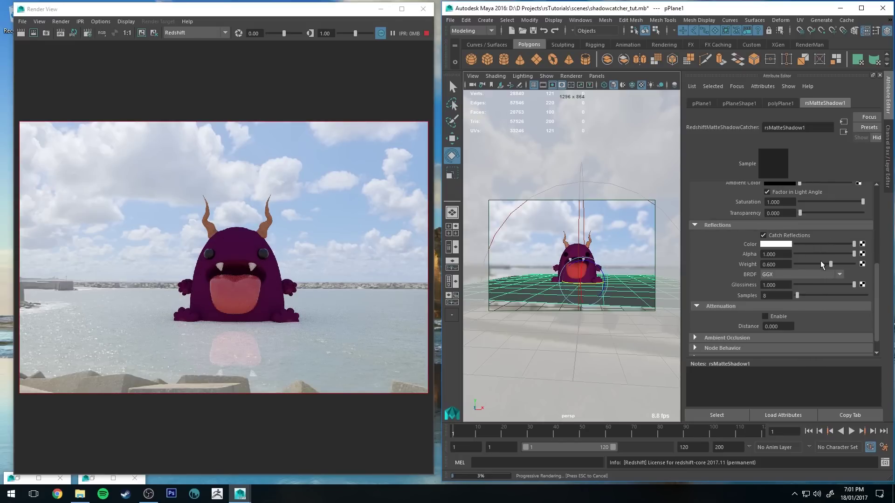
Step: Lower the plane's Reflections Weight to 0.138, then deselect the plane
{"action": "left_click_drag", "start_coordinate": [818, 264], "coordinate": [804, 264]}
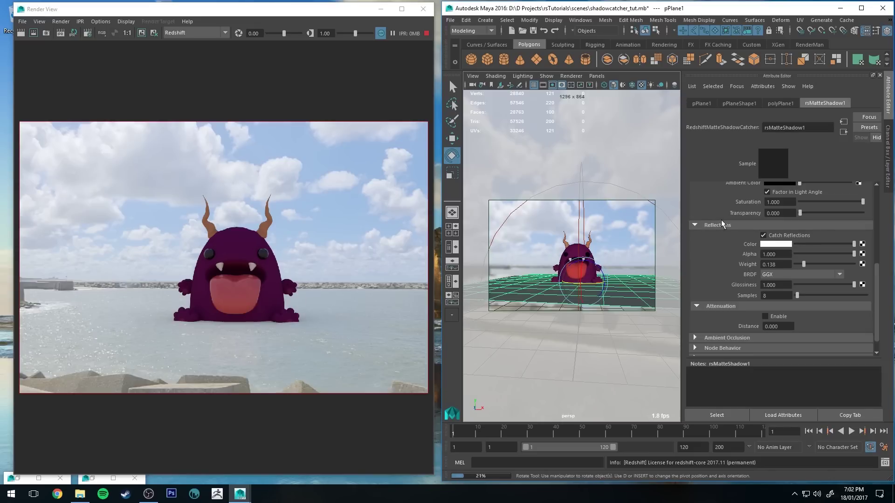
{"action": "scroll", "coordinate": [724, 238], "scroll_direction": "up", "scroll_amount": 2}
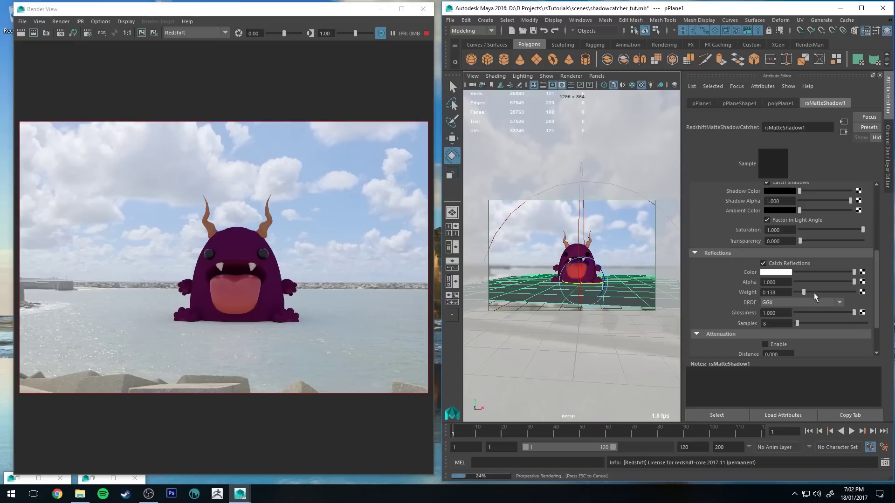
{"action": "scroll", "coordinate": [790, 324], "scroll_direction": "down", "scroll_amount": 3}
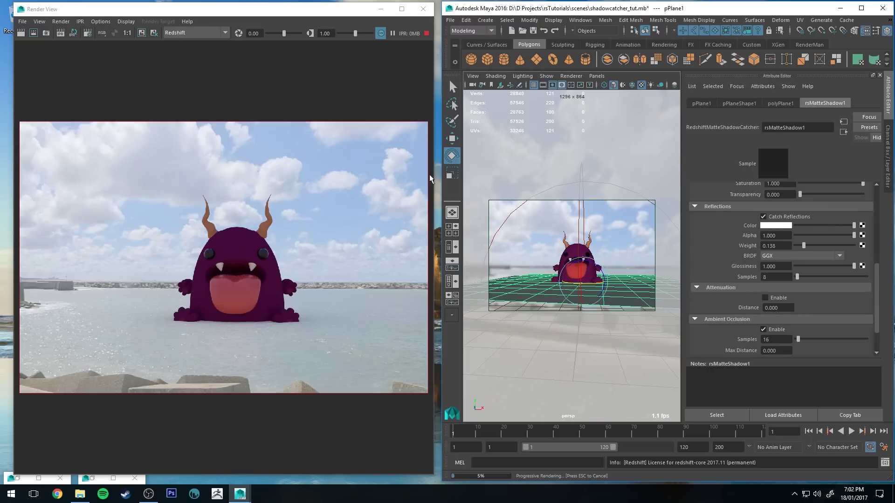
{"action": "left_click", "coordinate": [571, 168]}
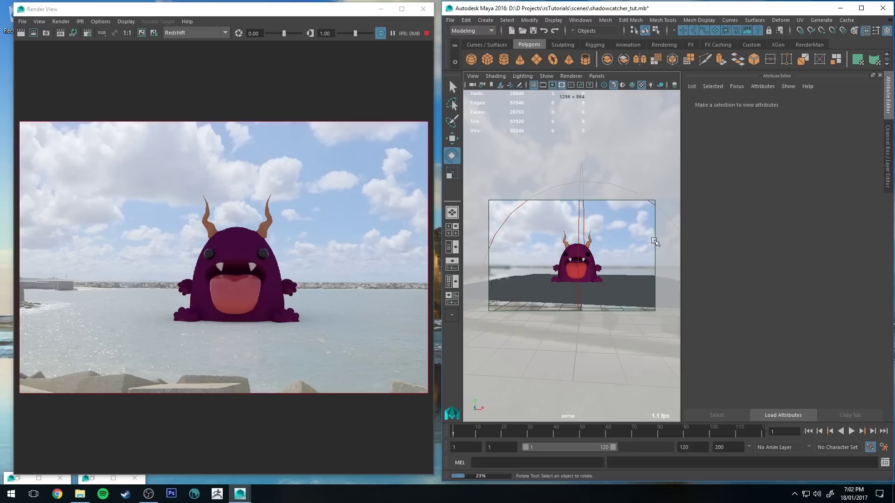
Step: Maximise the Maya window and create a Redshift Physical Light
{"action": "left_click", "coordinate": [570, 250]}
{"action": "left_click", "coordinate": [634, 218]}
{"action": "double_click", "coordinate": [637, 10]}
{"action": "left_click", "coordinate": [464, 15]}
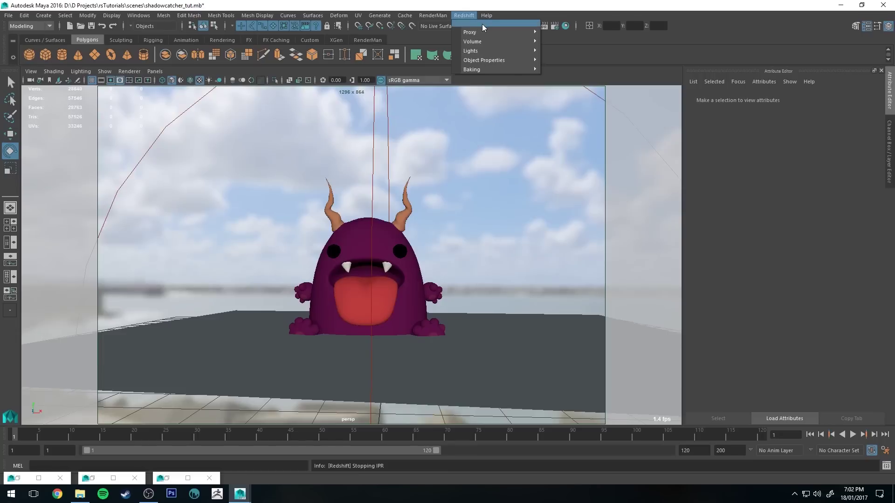
{"action": "mouse_move", "coordinate": [475, 52]}
{"action": "left_click", "coordinate": [608, 58]}
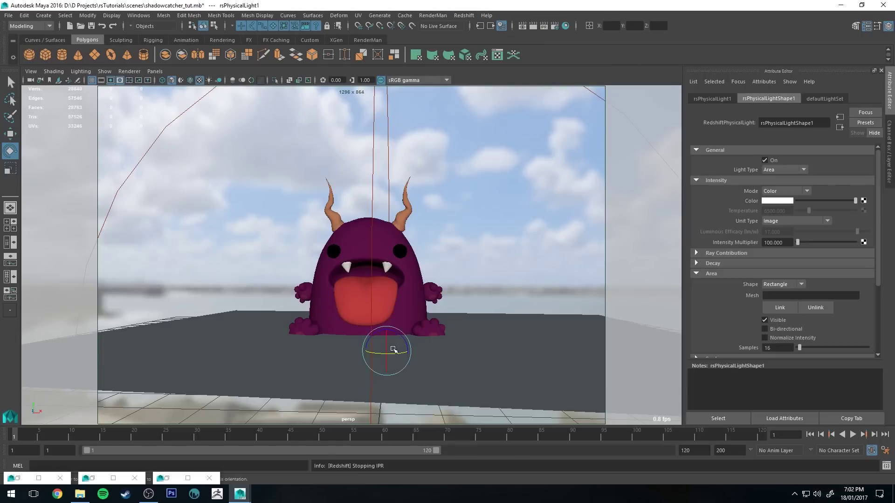
Step: Move the new light up above the monster's head
{"action": "key", "text": "w"}
{"action": "key", "text": "e"}
{"action": "left_click_drag", "start_coordinate": [386, 328], "coordinate": [494, 266]}
{"action": "key", "text": "w"}
{"action": "key", "text": "e"}
{"action": "key", "text": "r"}
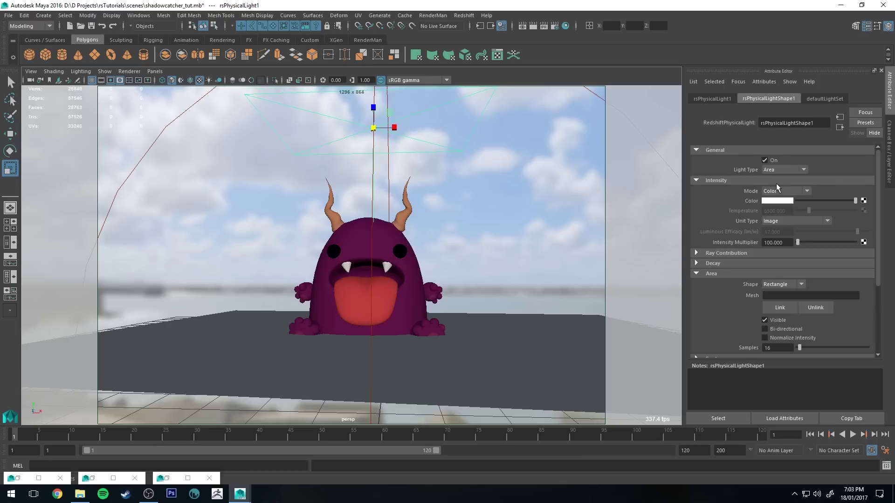
Step: Dim the light's colour to light grey and set its Area Shape to Disc
{"action": "left_click_drag", "start_coordinate": [855, 201], "coordinate": [834, 206]}
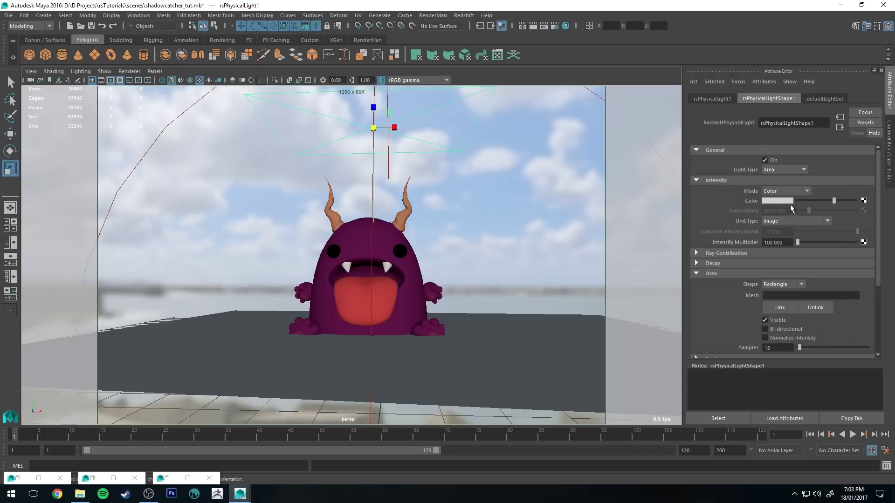
{"action": "left_click", "coordinate": [786, 285]}
{"action": "left_click", "coordinate": [783, 298]}
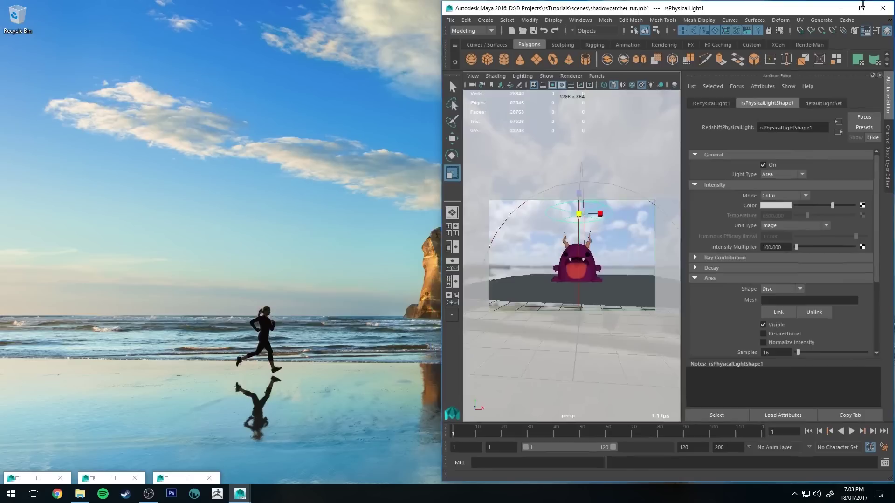
Step: Restore Maya to half screen and bring back the Redshift render view
{"action": "left_click", "coordinate": [862, 5]}
{"action": "left_click", "coordinate": [161, 479]}
{"action": "left_click", "coordinate": [171, 410]}
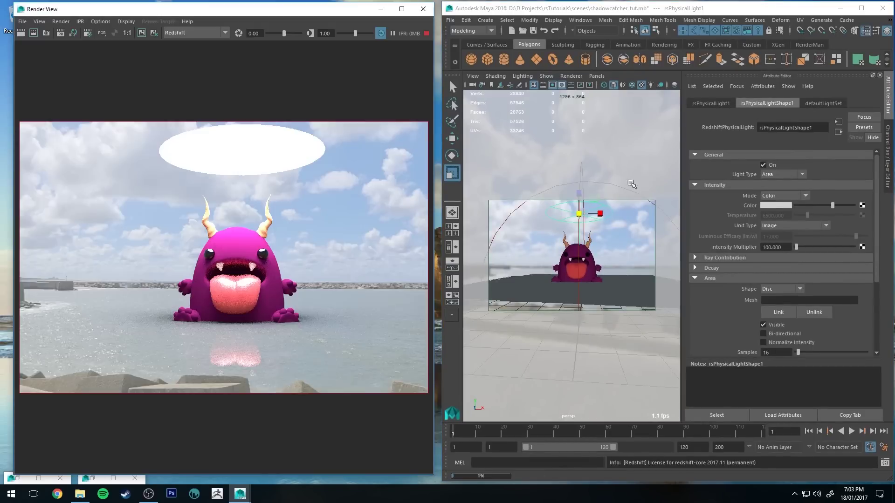
Step: Set the light's Intensity Multiplier to 50, then lower it to 15
{"action": "left_click", "coordinate": [793, 247]}
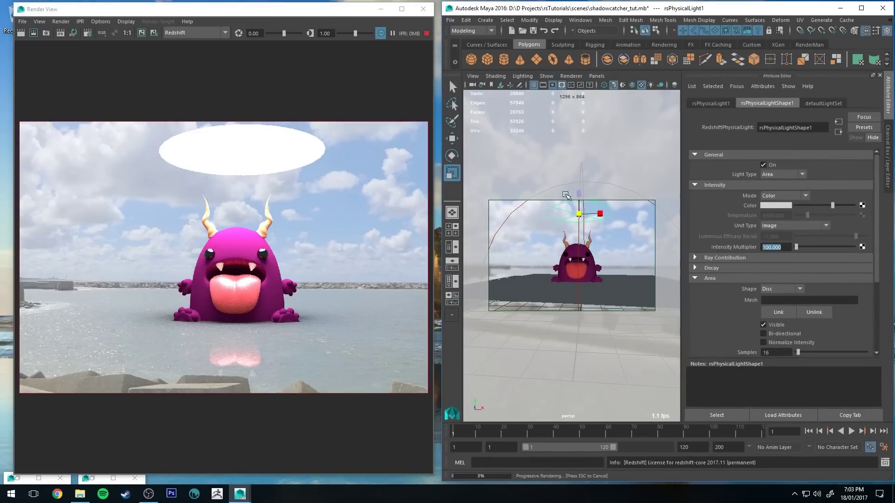
{"action": "type", "text": "50"}
{"action": "key", "text": "Return"}
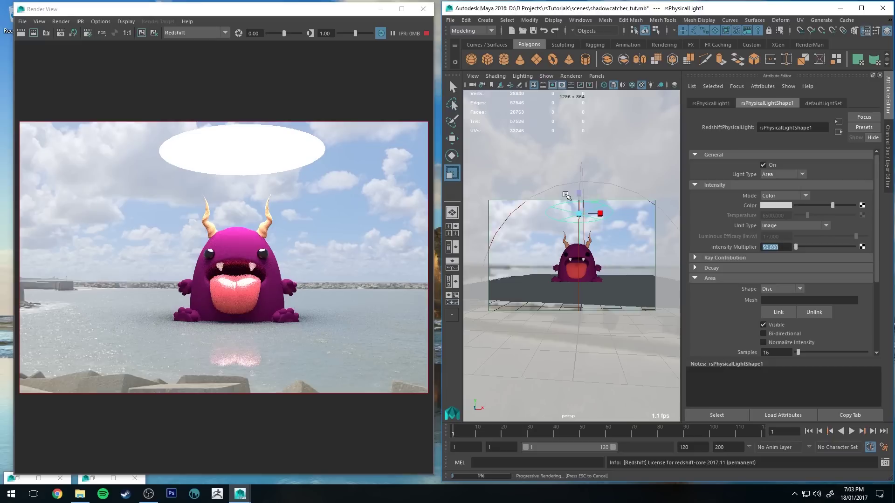
{"action": "type", "text": "15"}
{"action": "key", "text": "Return"}
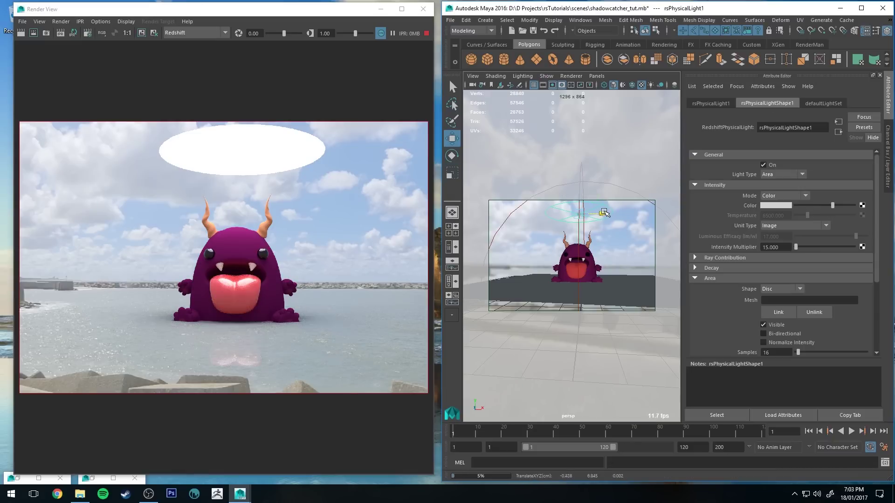
Step: Shift the area light slightly left and uncheck Area Visible to hide its disc
{"action": "key", "text": "w"}
{"action": "mouse_move", "coordinate": [594, 214]}
{"action": "left_mouse_down"}
{"action": "mouse_move", "coordinate": [580, 215]}
{"action": "mouse_move", "coordinate": [589, 225]}
{"action": "left_mouse_up"}
{"action": "key", "text": "e"}
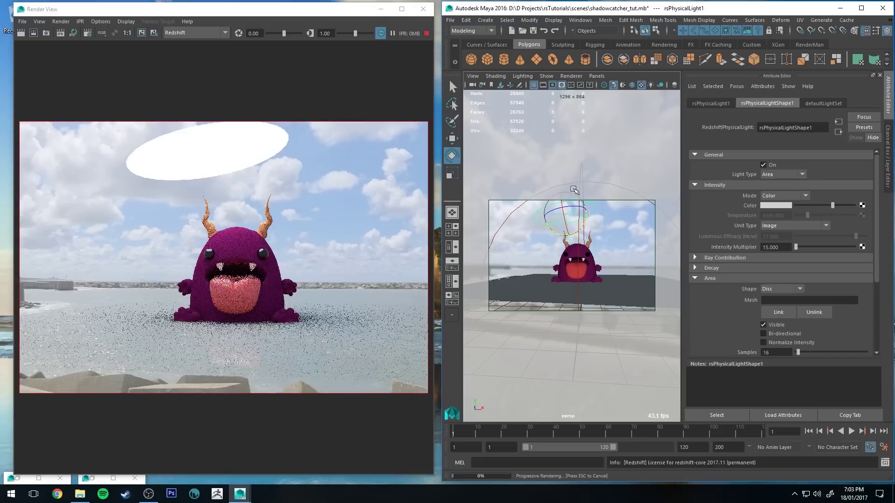
{"action": "left_click", "coordinate": [764, 325]}
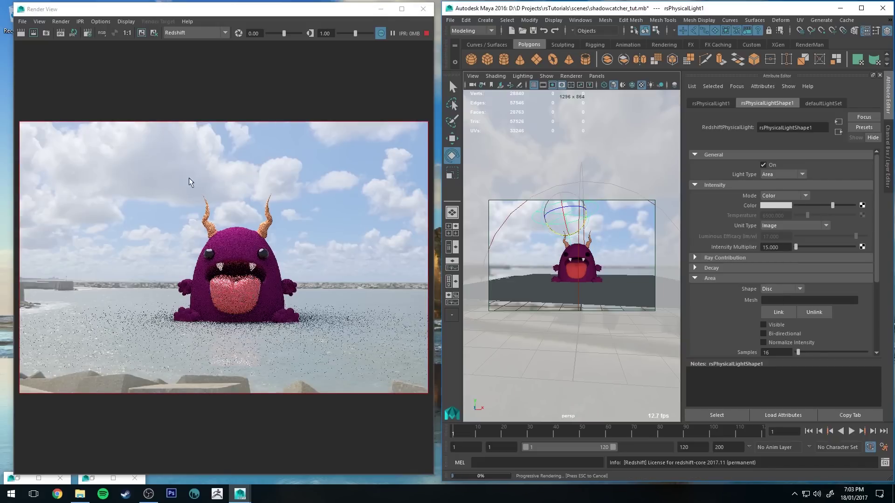